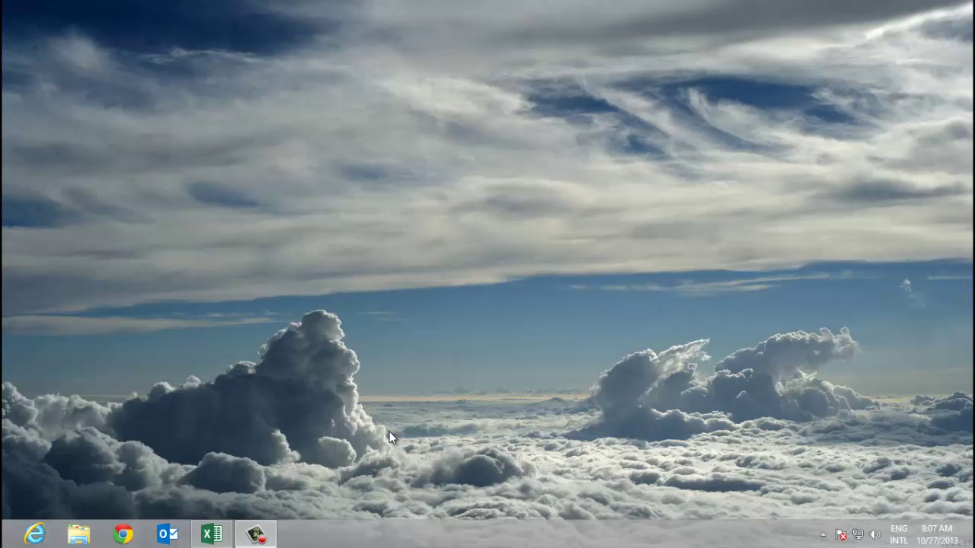
left_click(214, 536)
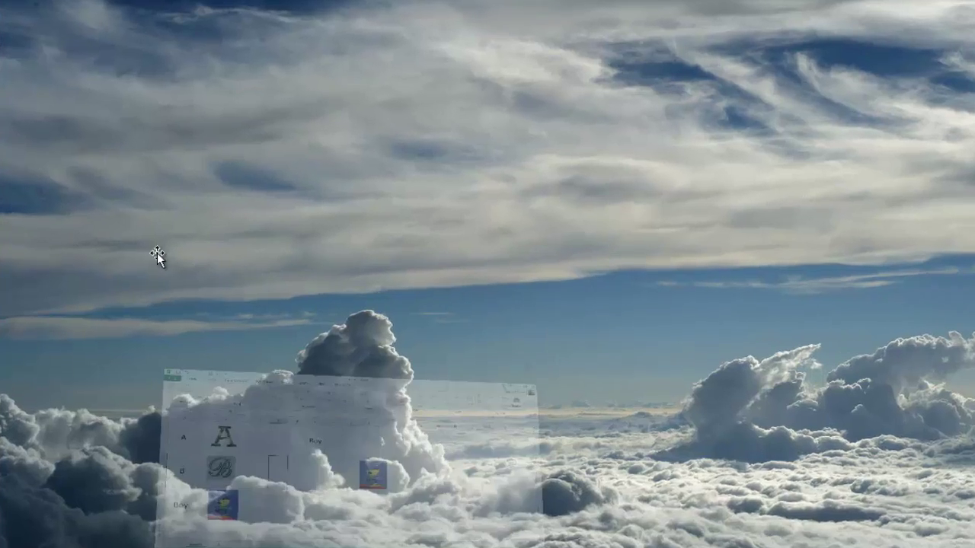
left_click(109, 142)
left_click(109, 407, "shift")
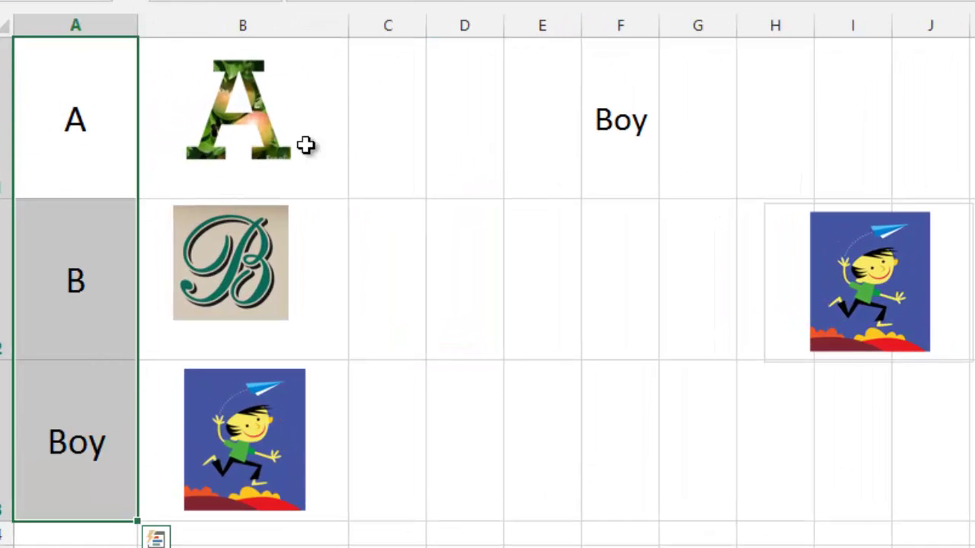
left_click(638, 120)
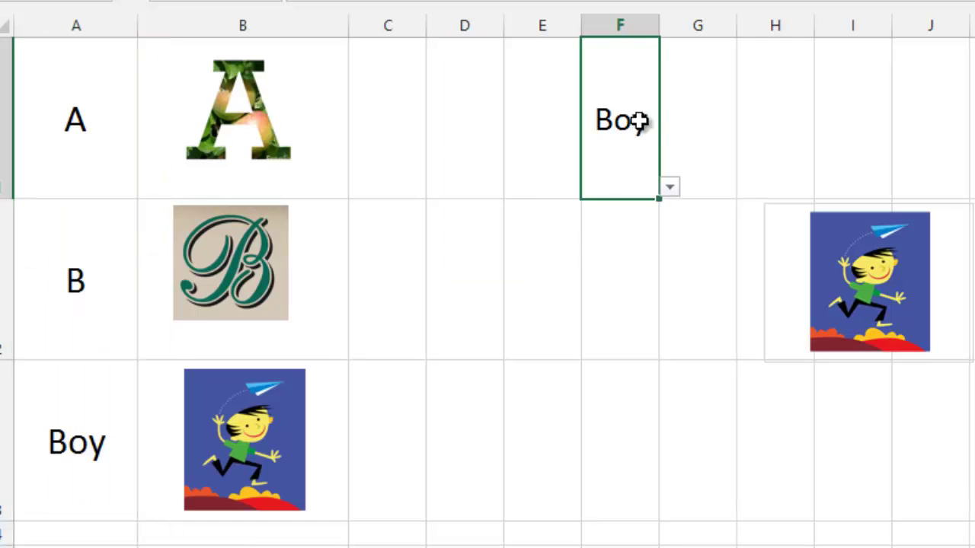
left_click(669, 186)
left_click(653, 221)
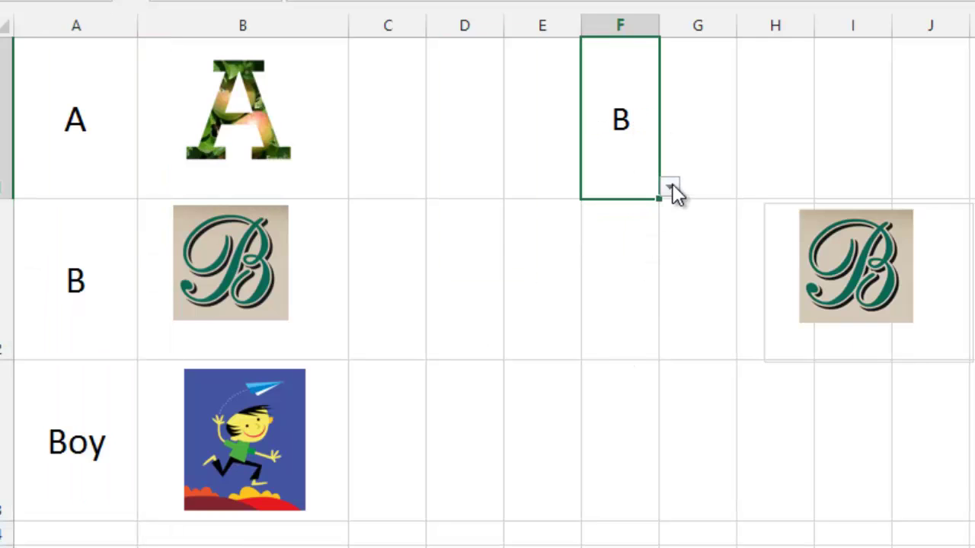
left_click(669, 187)
left_click(661, 204)
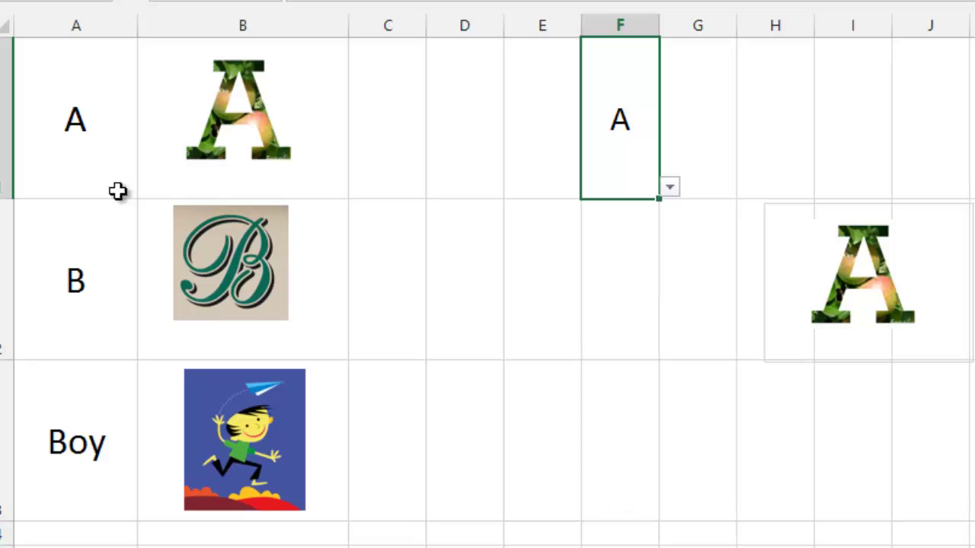
left_click(669, 186)
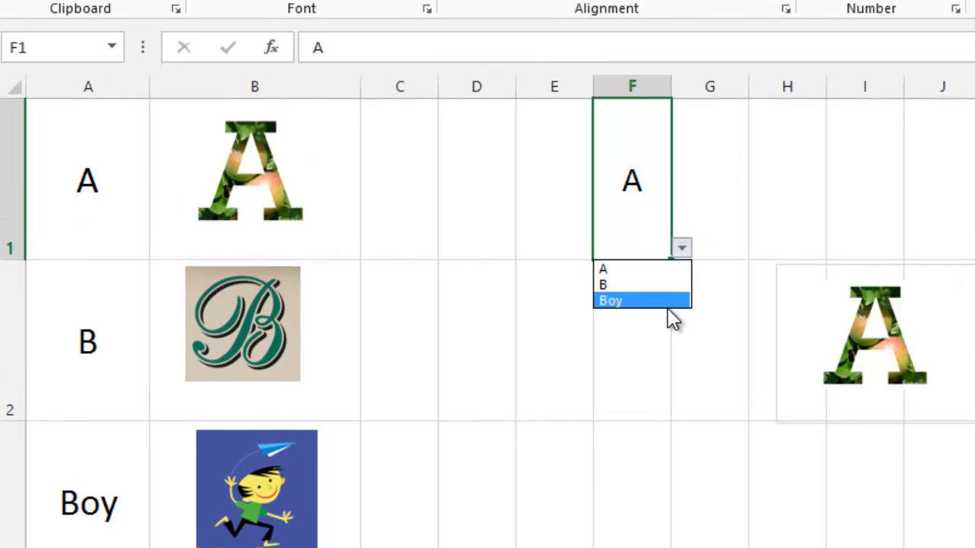
left_click(655, 237)
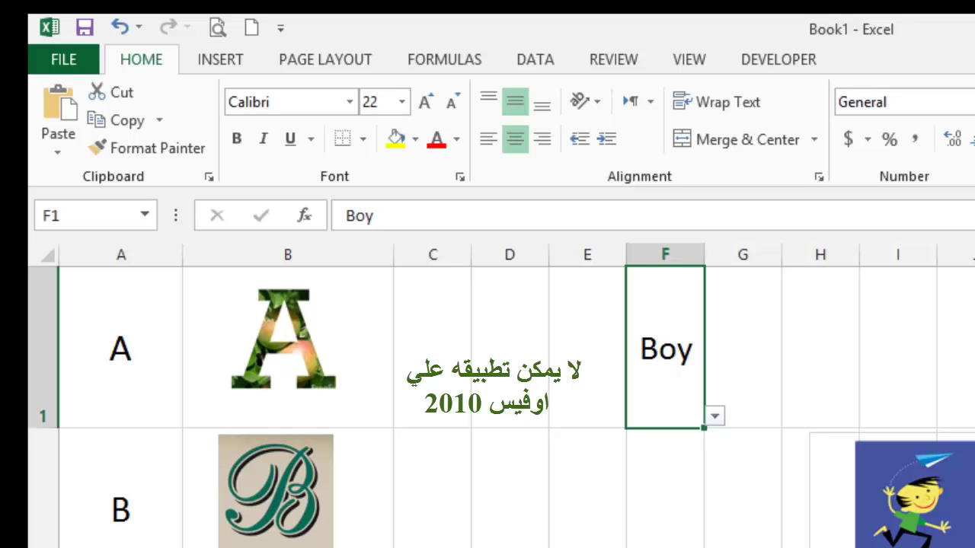
Start a new blank workbook and set rows 1–3 to a height of 100.
left_click(251, 29)
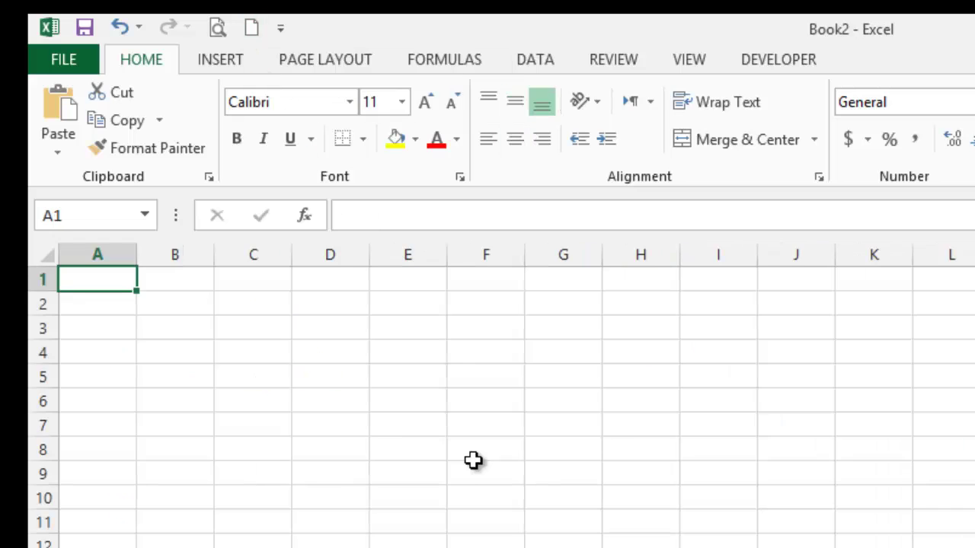
left_click(236, 393)
left_click_drag(48, 279, 48, 329)
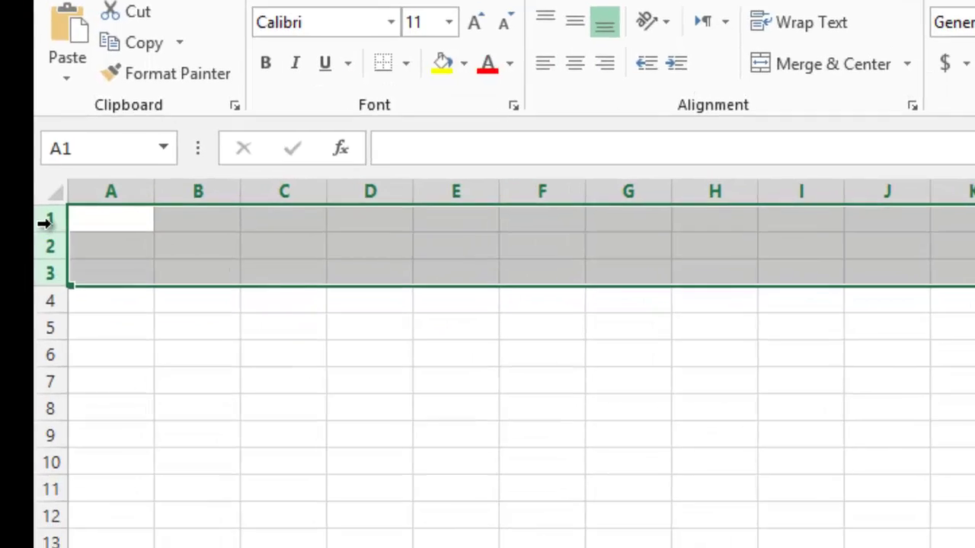
right_click(47, 283)
left_click(186, 477)
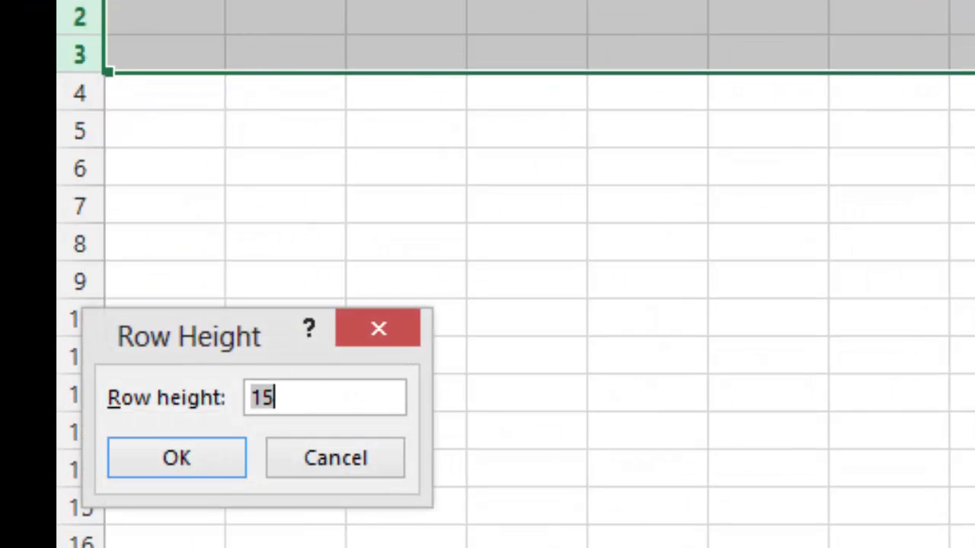
type("100")
key("Return")
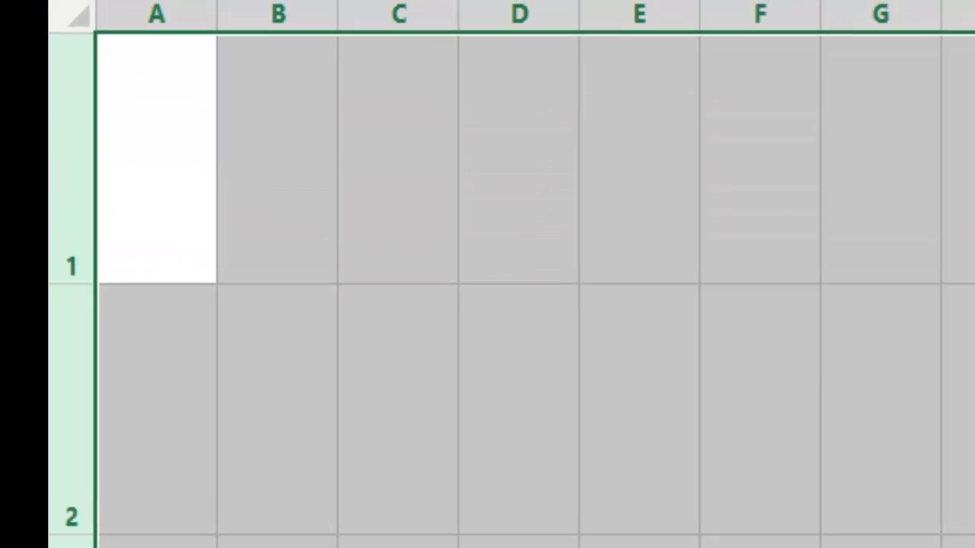
Set columns A–C to a width of 50, then select cell A1.
left_click(227, 139)
left_click_drag(180, 57, 399, 57)
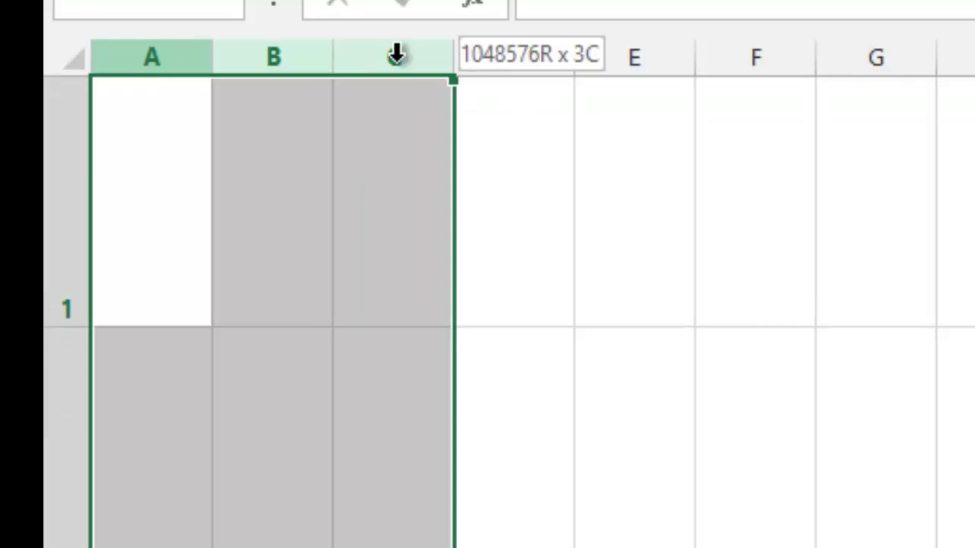
right_click(398, 57)
left_click(609, 512)
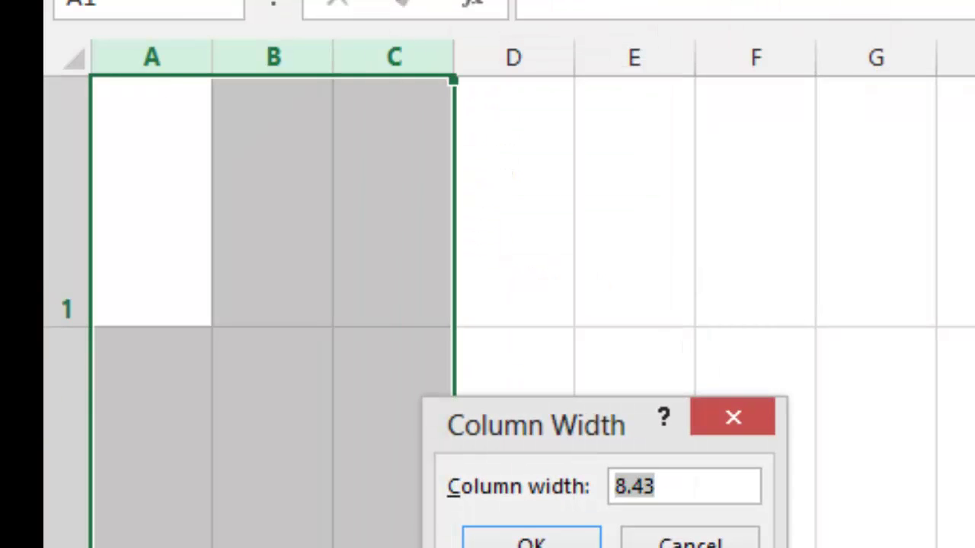
type("50")
key("Return")
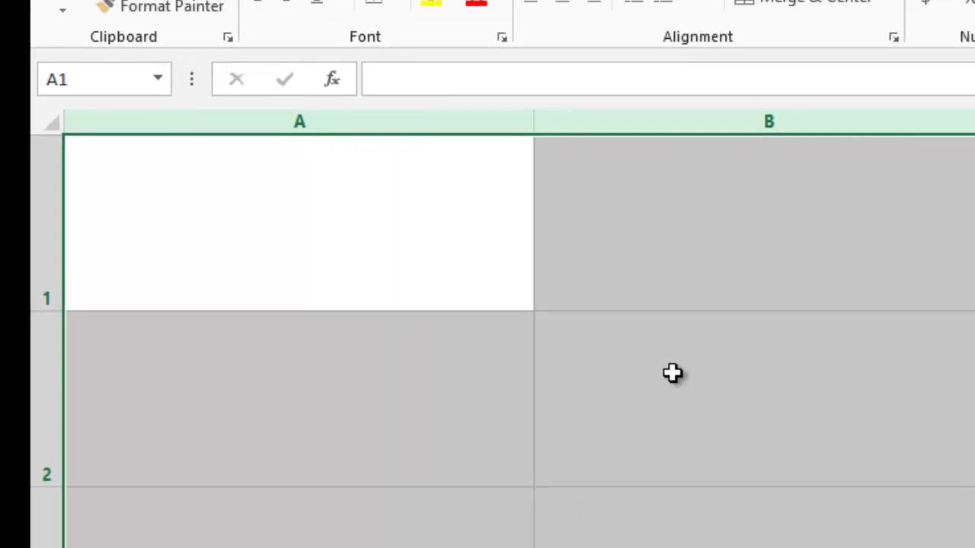
left_click(685, 229)
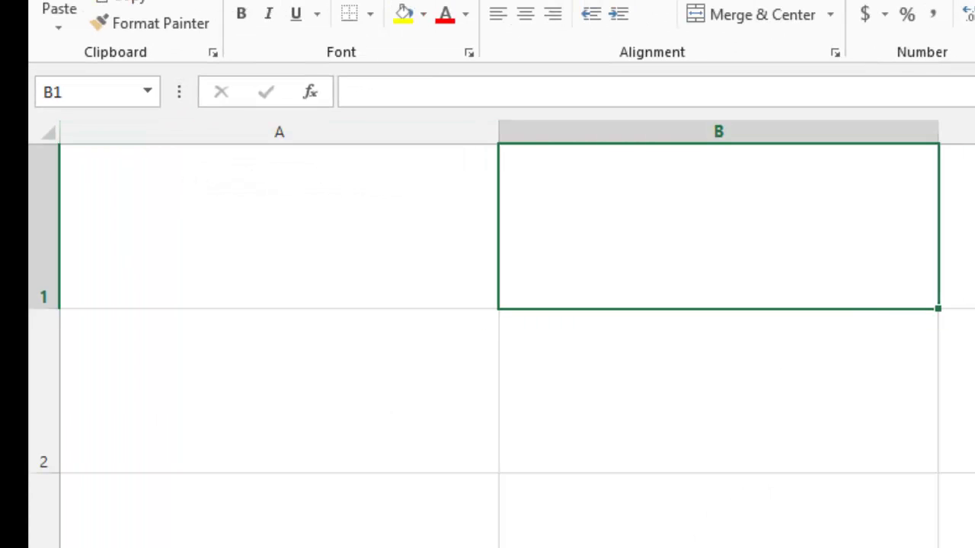
key("Right")
key("Left")
left_click(313, 266)
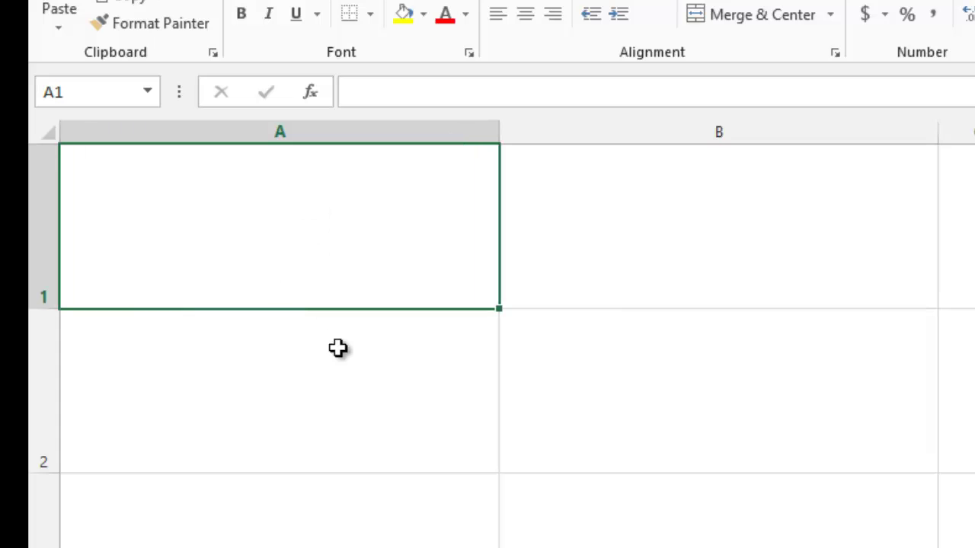
Enter the names Ahmed, Ali and Yasser in cells A1, A2 and A3.
type("Ahmed")
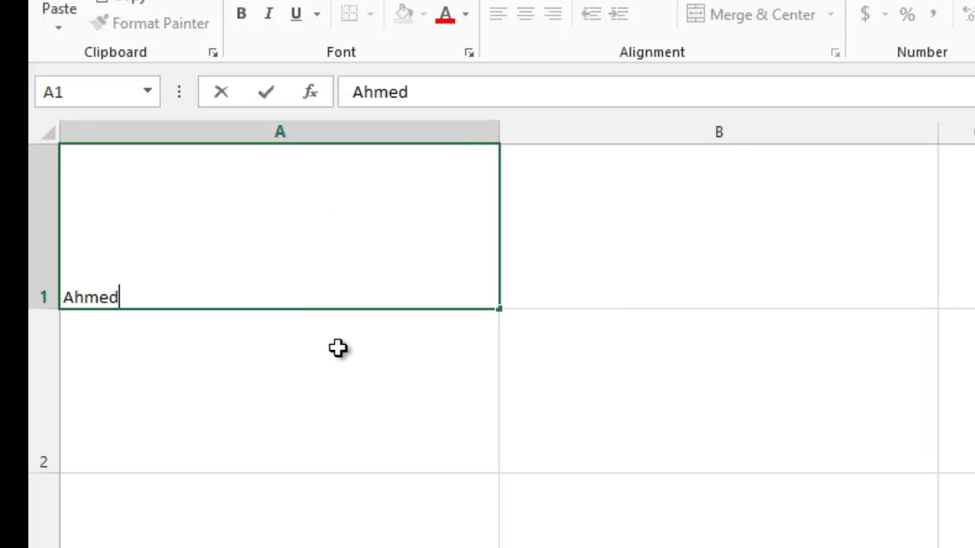
key("Down")
key("Down")
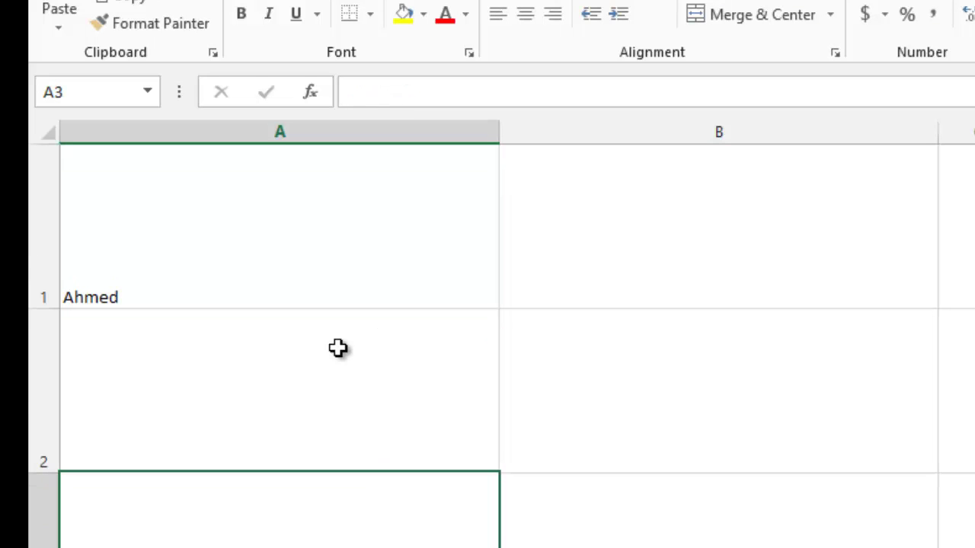
left_click(337, 348)
type("Ali")
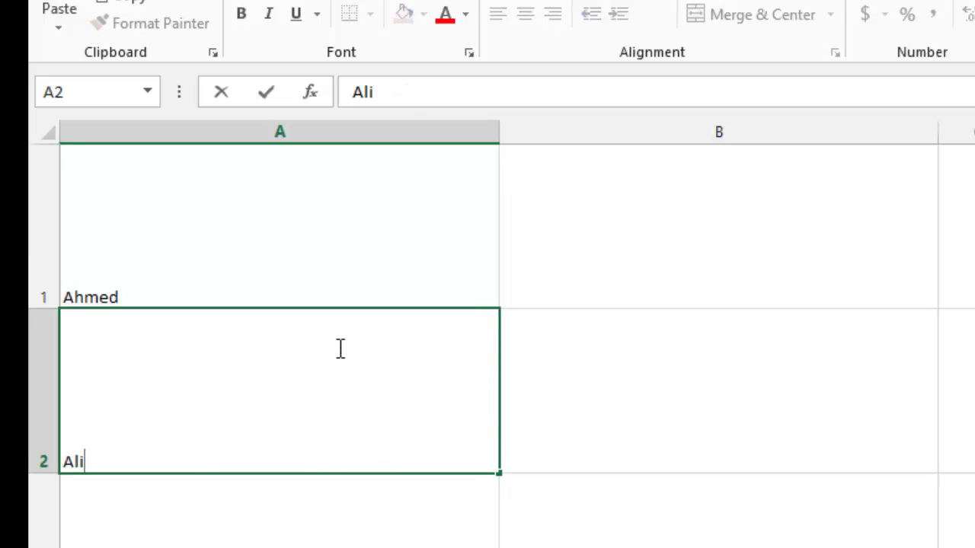
key("ctrl+Return")
key("Down")
type("Yass")
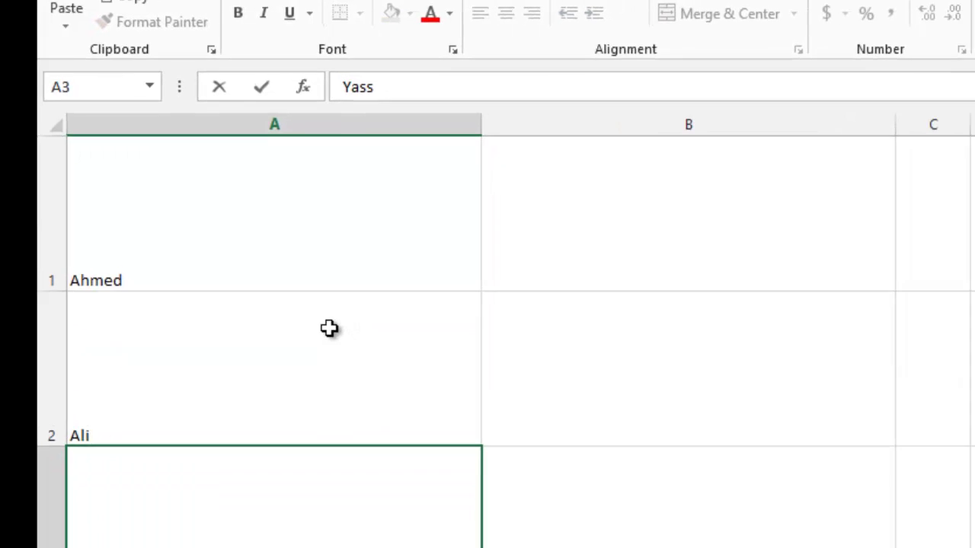
type("er")
left_click(301, 164)
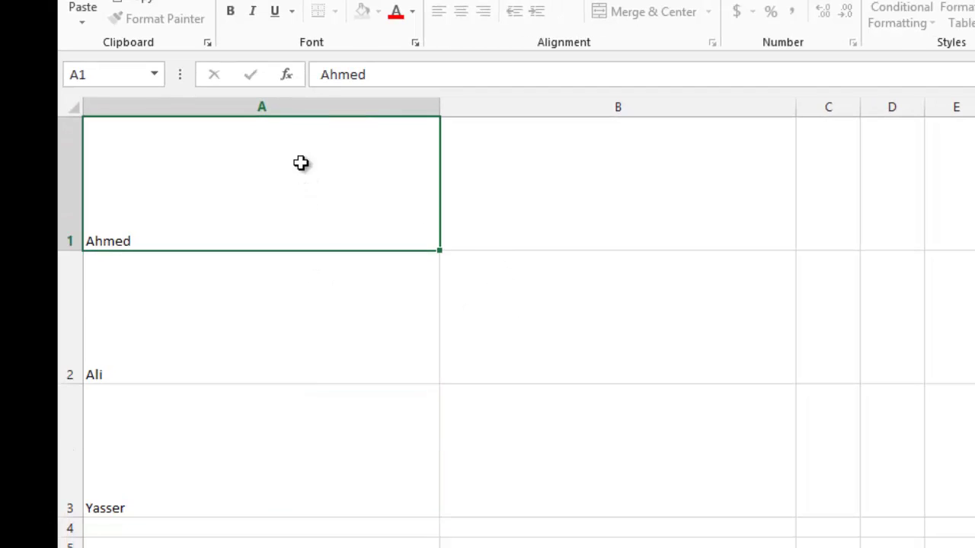
Middle-align and centre the names in A1:A3 and enlarge them to size 22.
left_click(300, 441, "shift")
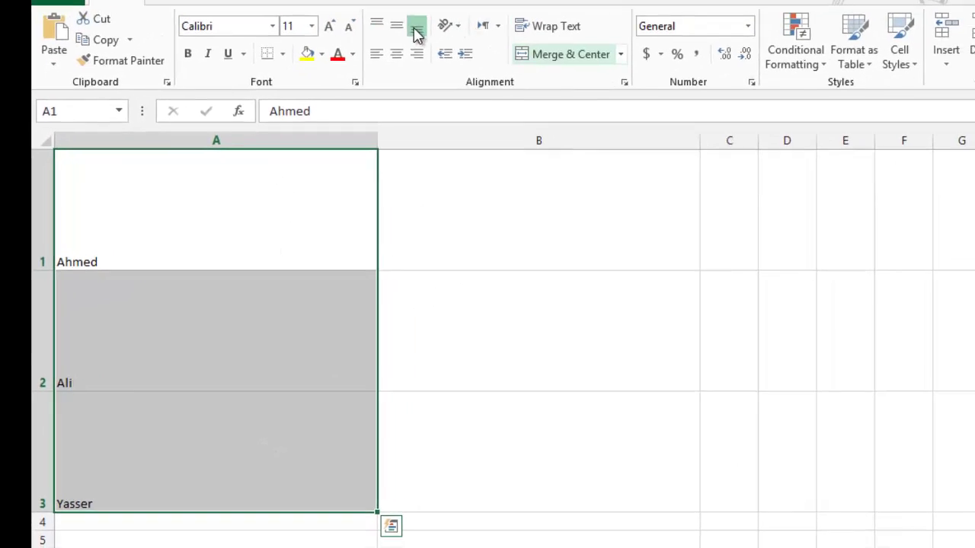
left_click(347, 63)
left_click(347, 88)
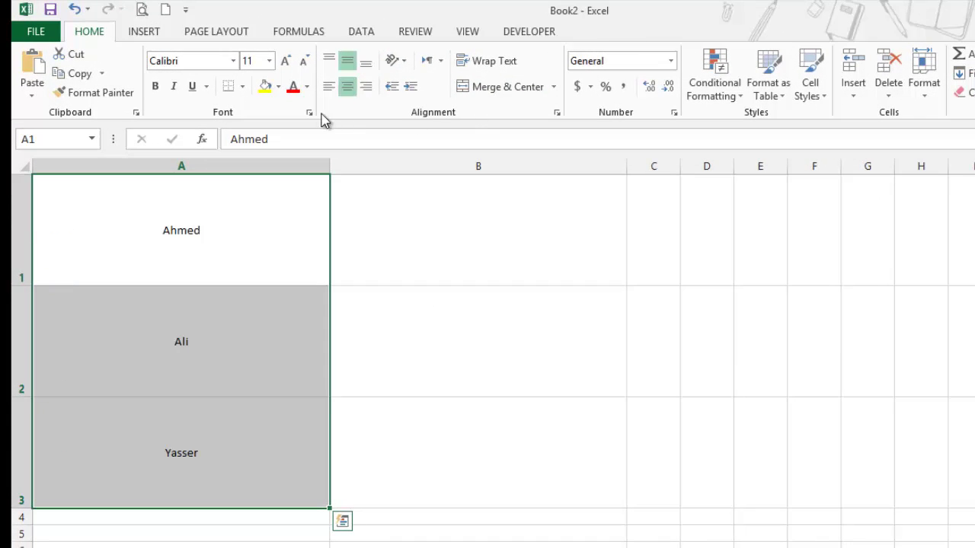
left_click(285, 61)
left_click(286, 61)
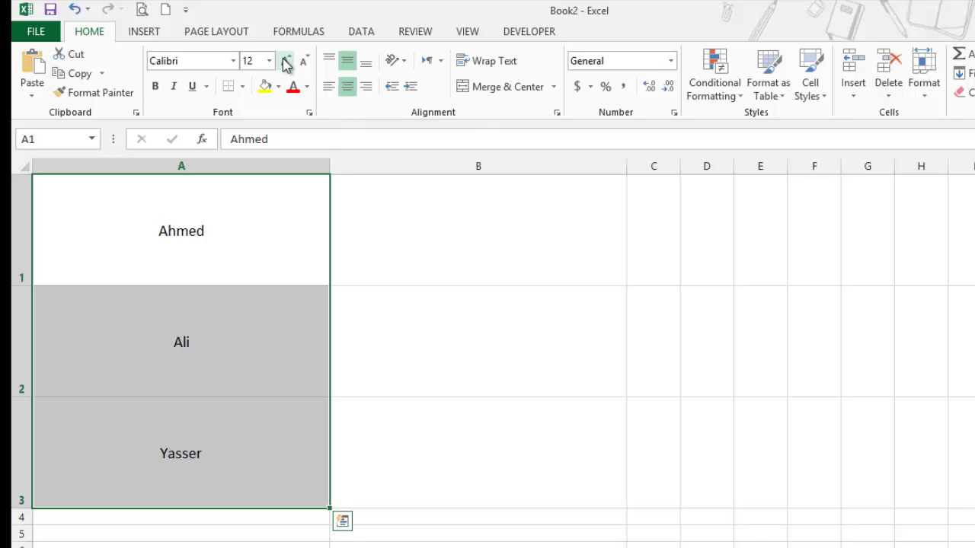
left_click(286, 61)
left_click(285, 61)
left_click(286, 61)
left_click(286, 61)
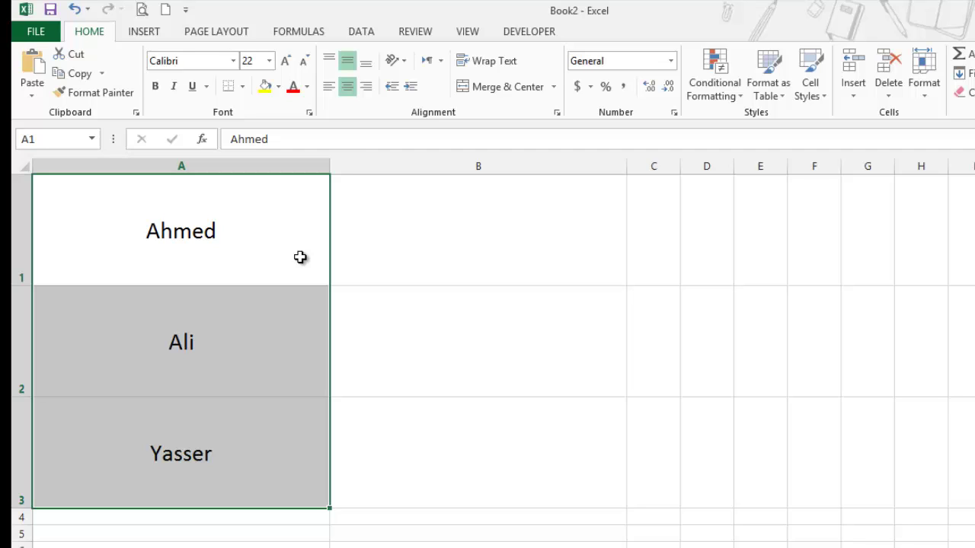
left_click_drag(264, 263, 262, 431)
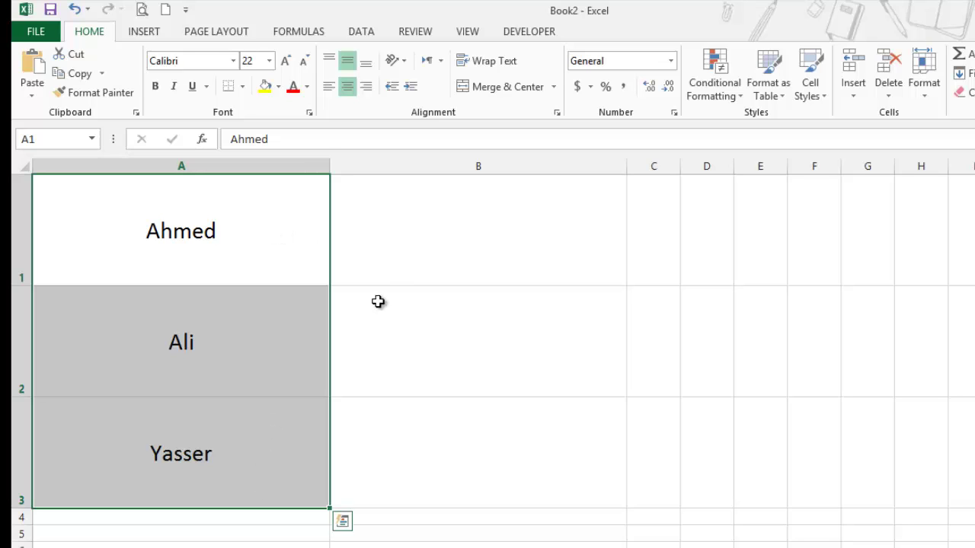
left_click(385, 244)
Search Office.com clip art for 'man' and insert the photo of a man with a laptop.
left_click(160, 33)
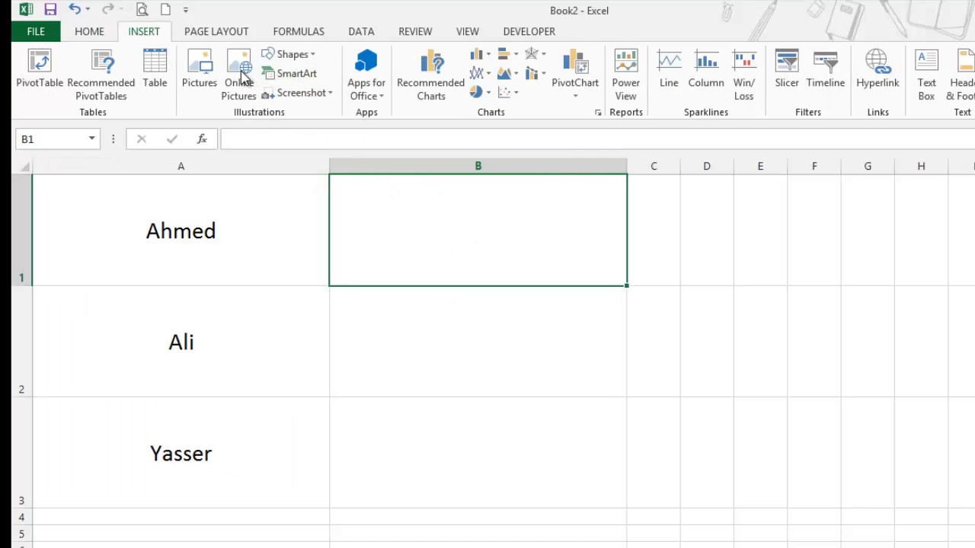
left_click(238, 77)
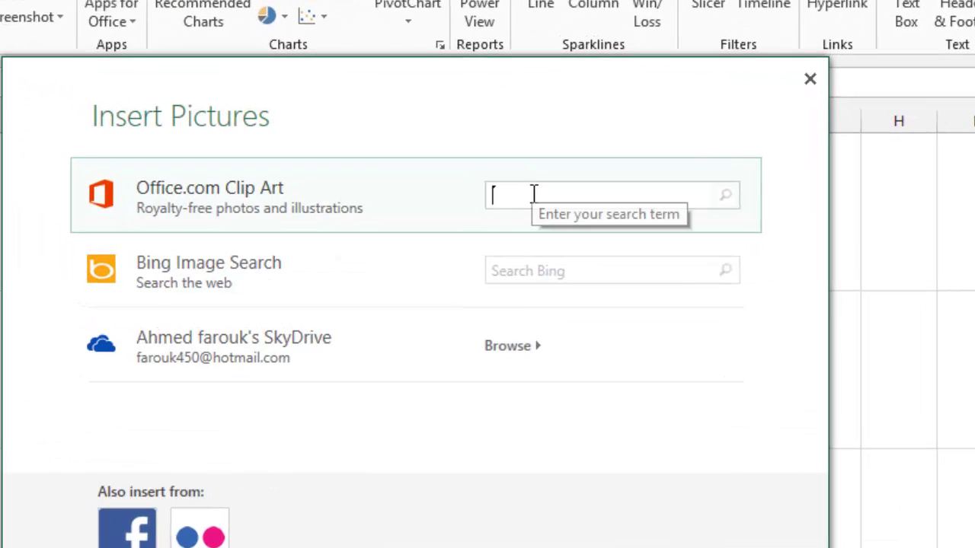
type("man")
key("Return")
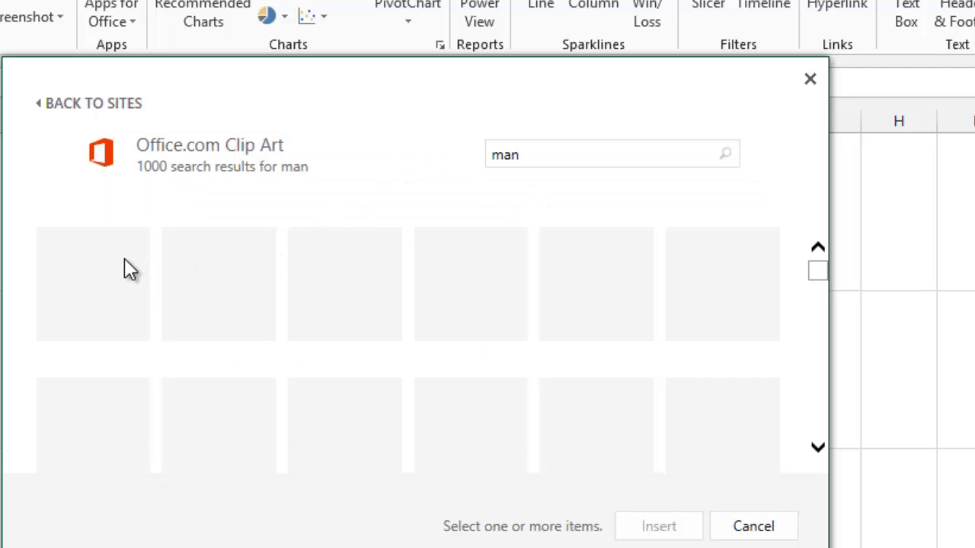
double_click(217, 276)
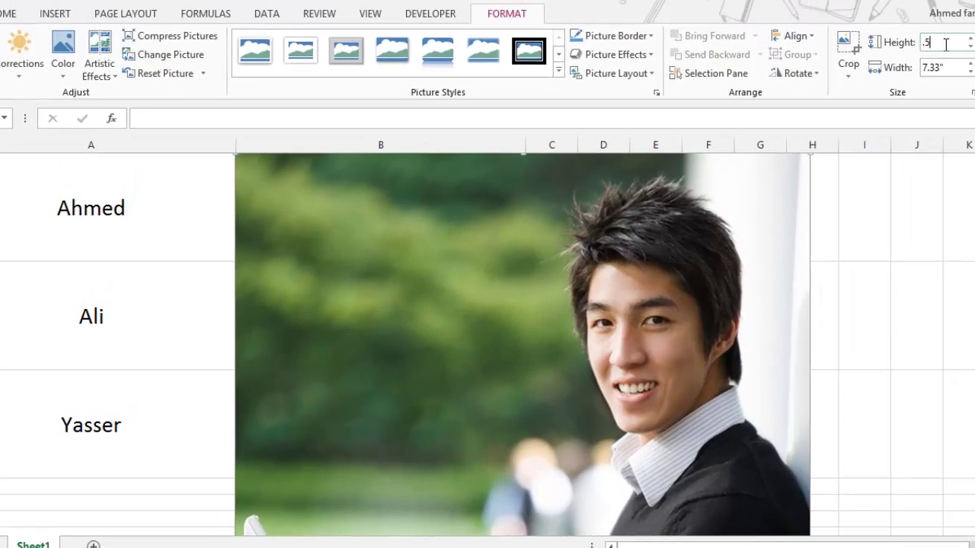
Apply the smaller photo height and move the photos into column B beside Ahmed and Yasser.
key("Return")
mouse_move(258, 197)
left_mouse_down()
mouse_move(285, 213)
mouse_move(383, 231)
left_mouse_up()
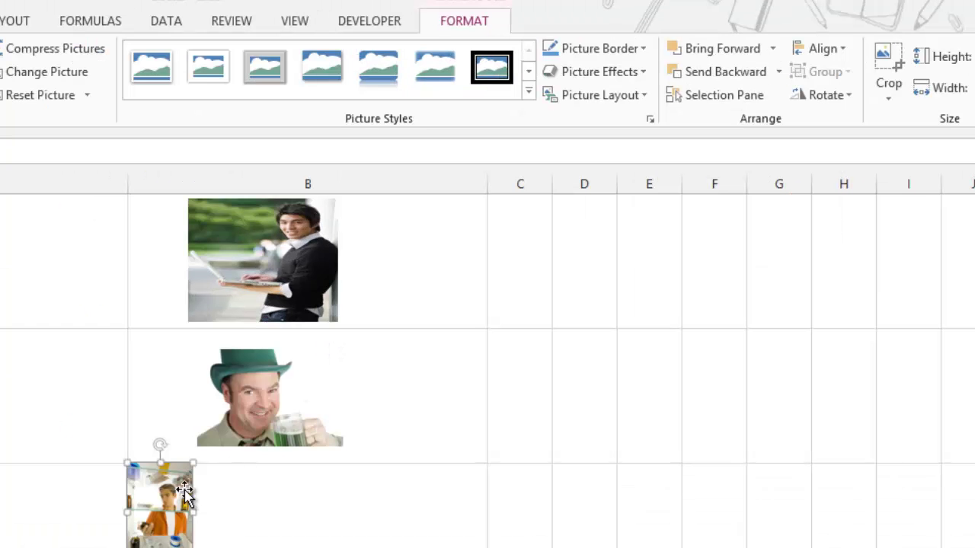
left_click_drag(185, 493, 275, 495)
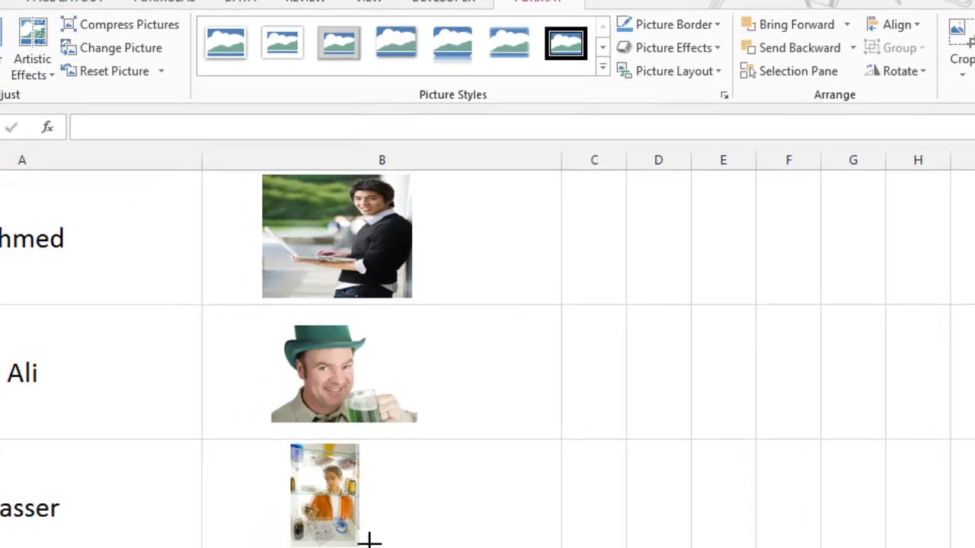
left_click_drag(369, 540, 390, 547)
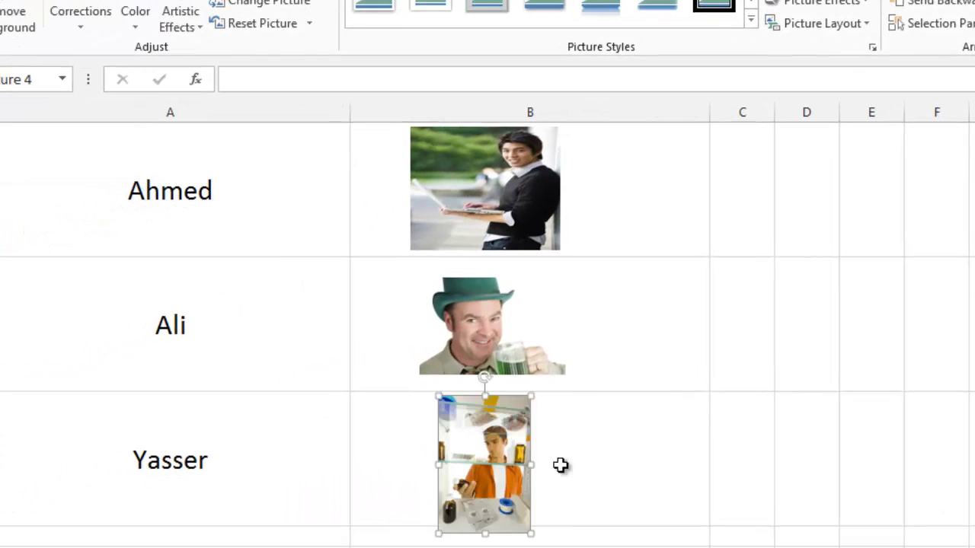
Resize and nudge the Yasser photo to fit row 3, then check the Ali and Ahmed photos.
left_click(411, 512)
left_click(486, 495)
left_click_drag(487, 531, 487, 512)
left_click(608, 464)
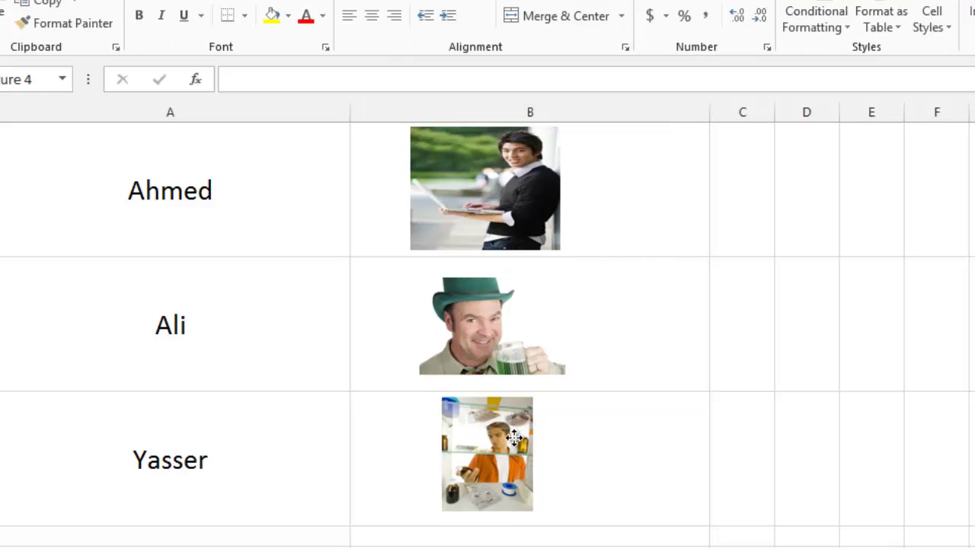
left_click_drag(512, 441, 517, 443)
left_click(612, 428)
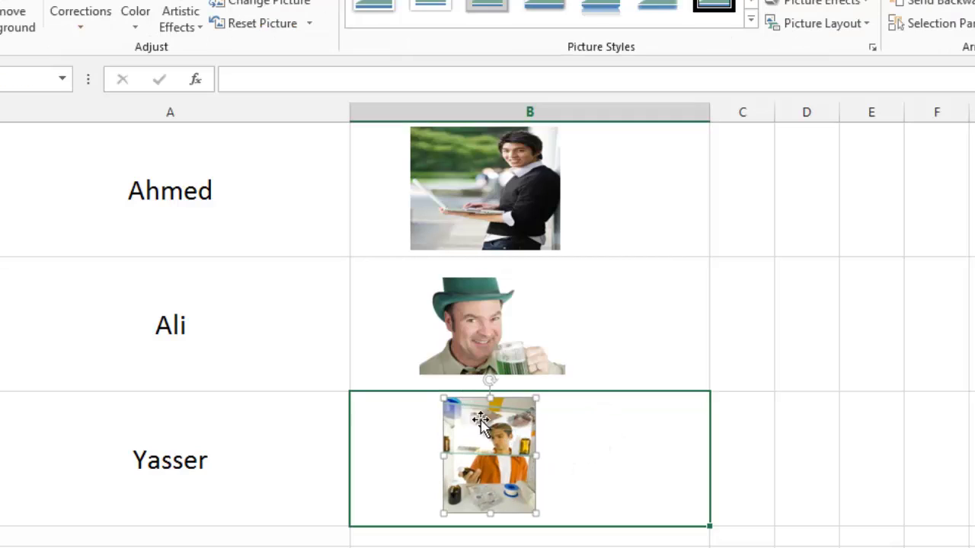
left_click(459, 322)
left_click(473, 196)
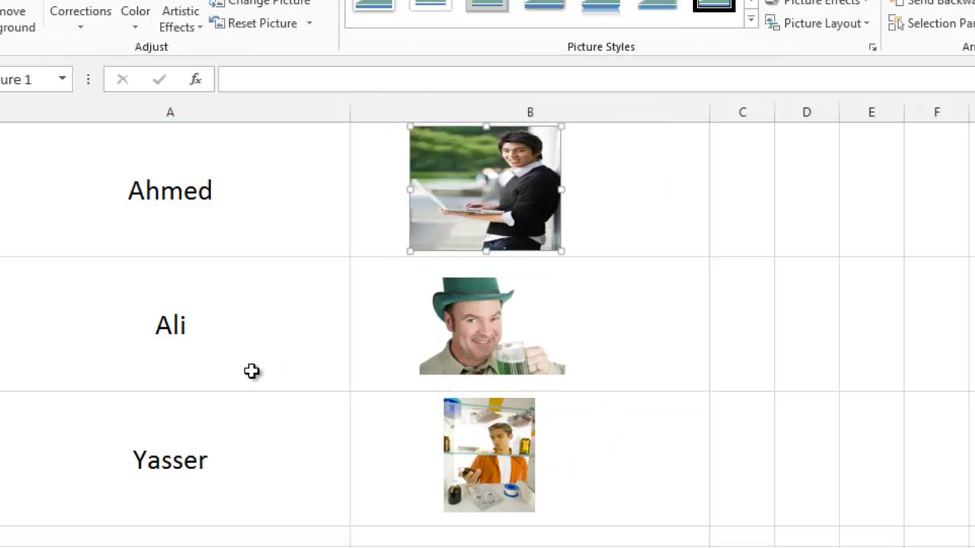
left_click(871, 182)
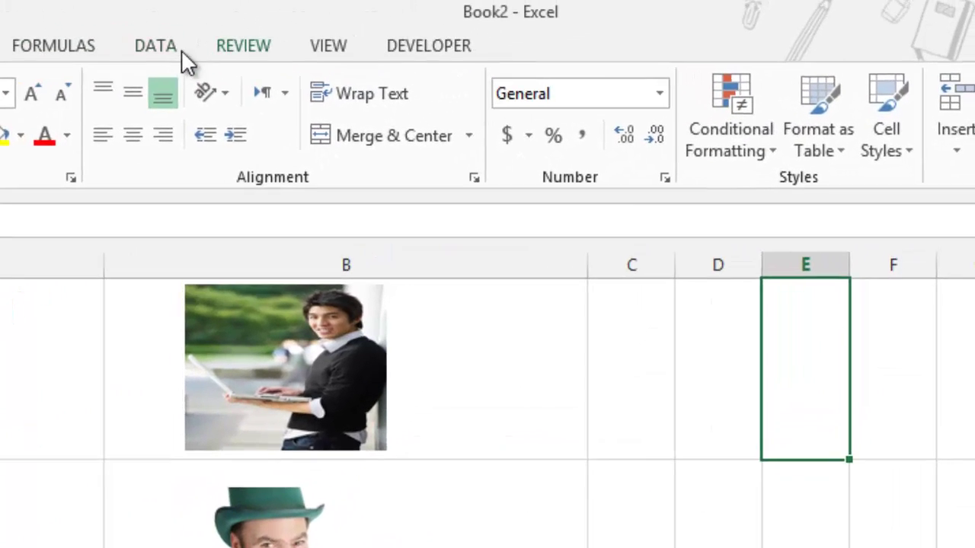
Add a List data validation to E1 with source =$A$1:$A$3.
left_click(157, 54)
left_click(666, 106)
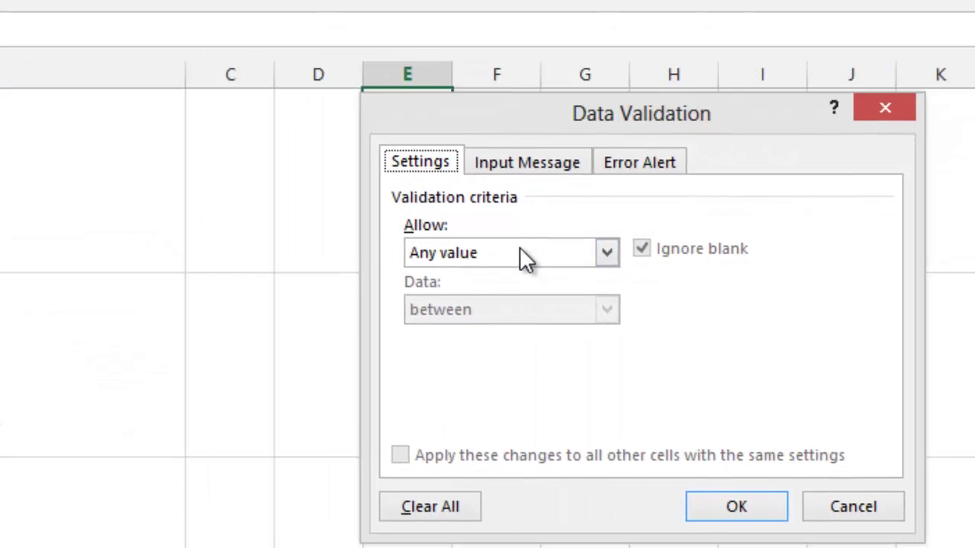
left_click(518, 253)
left_click(517, 335)
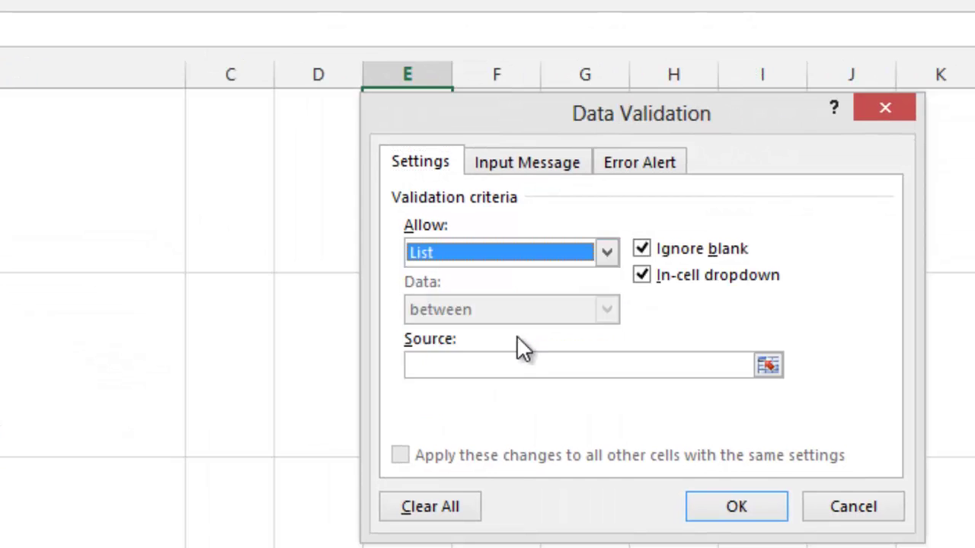
left_click(686, 323)
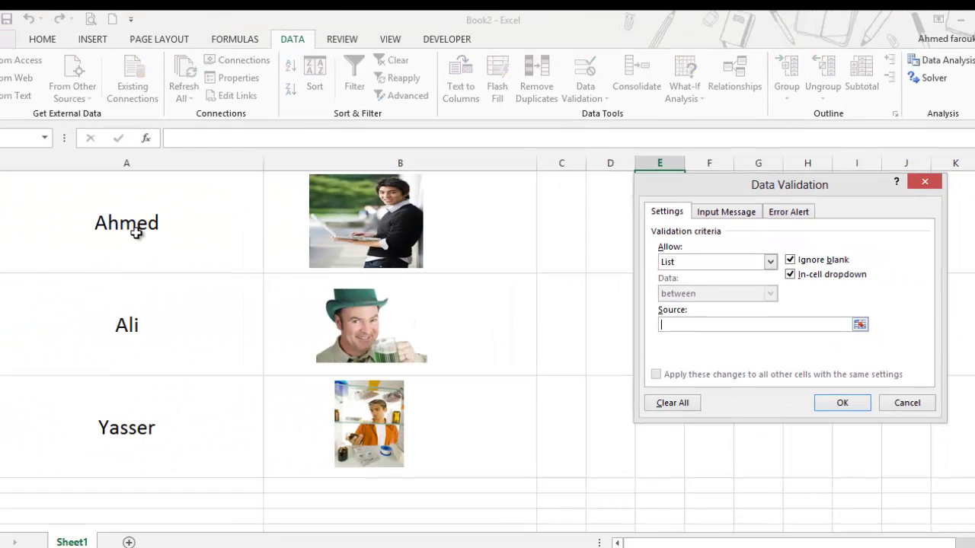
left_click_drag(136, 233, 150, 426)
left_click(842, 403)
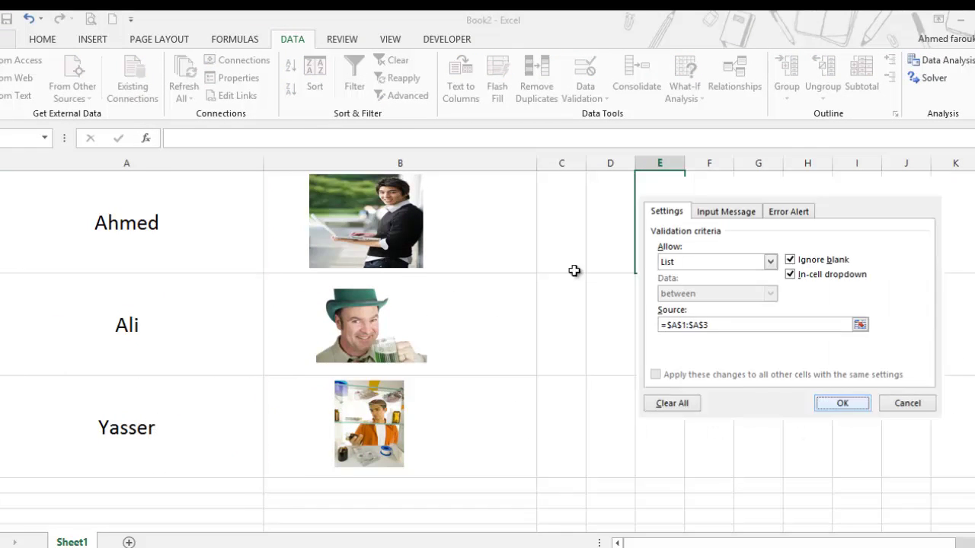
Choose Ahmed from E1's dropdown and select the names and photos in A1:B3.
left_click(691, 267)
left_click(670, 278)
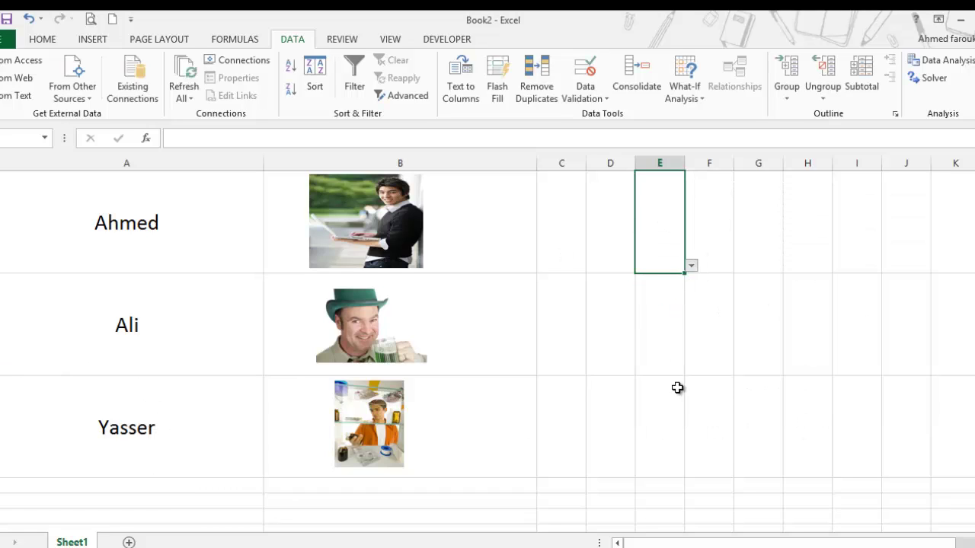
left_click(654, 328)
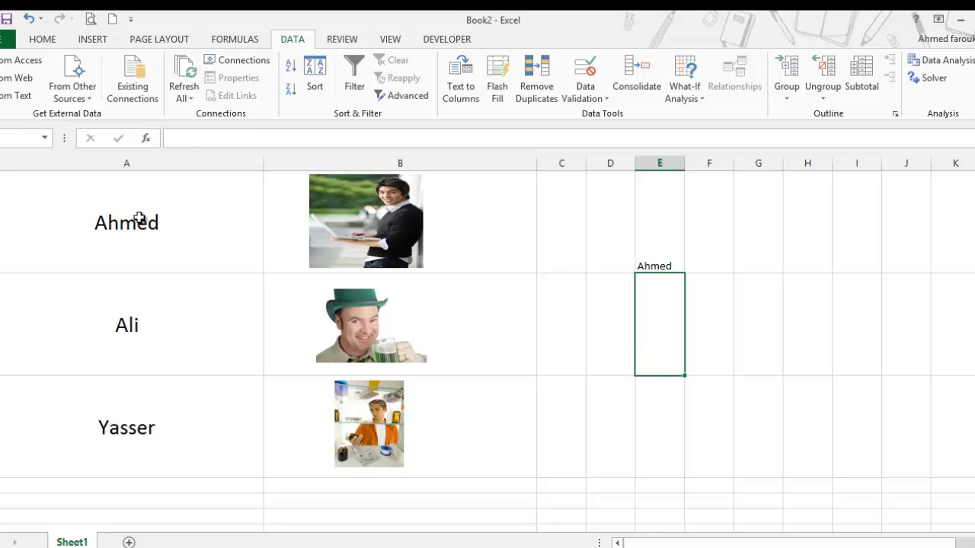
left_click_drag(139, 219, 484, 393)
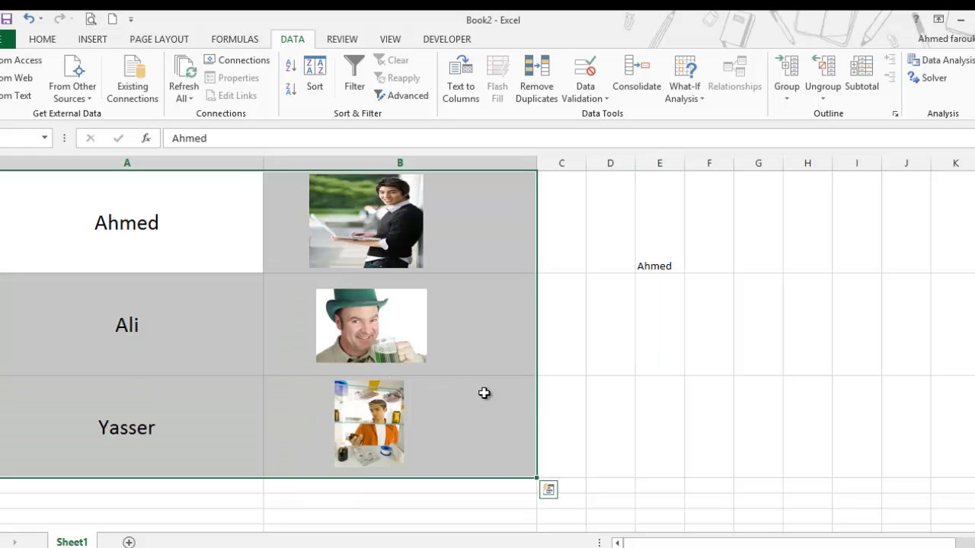
Create names from the left column of A1:B3 (Ahmed, Ali, Yasser), then select E2.
key("ctrl+shift+F3")
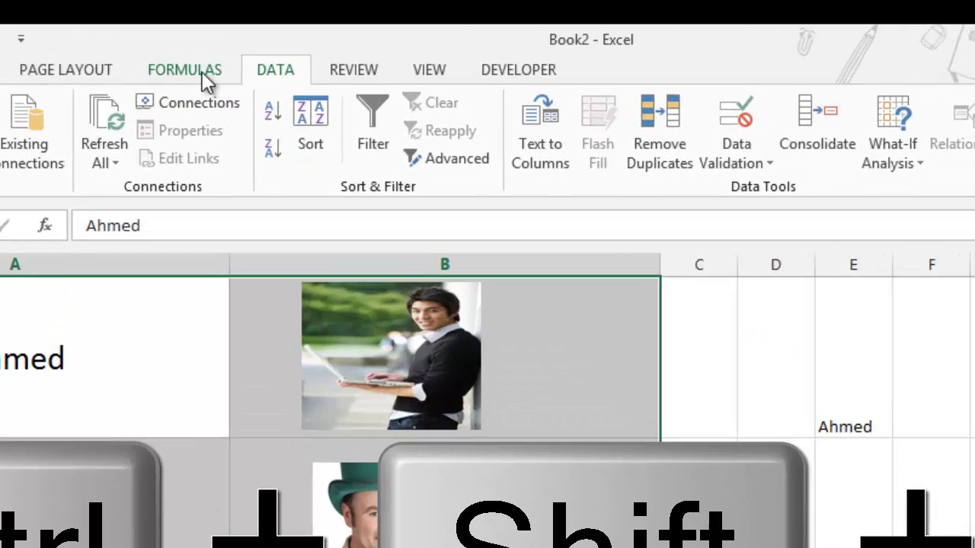
left_click(234, 39)
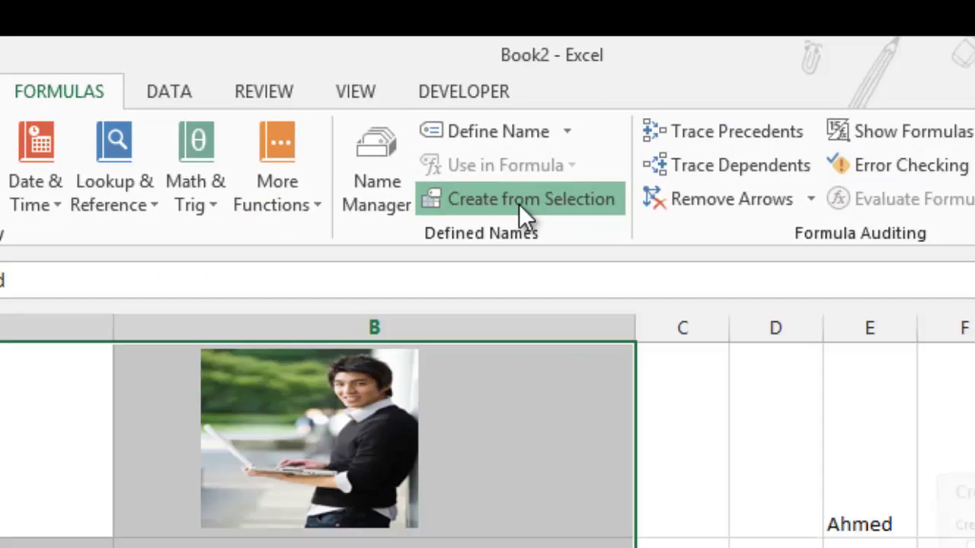
left_click(708, 288)
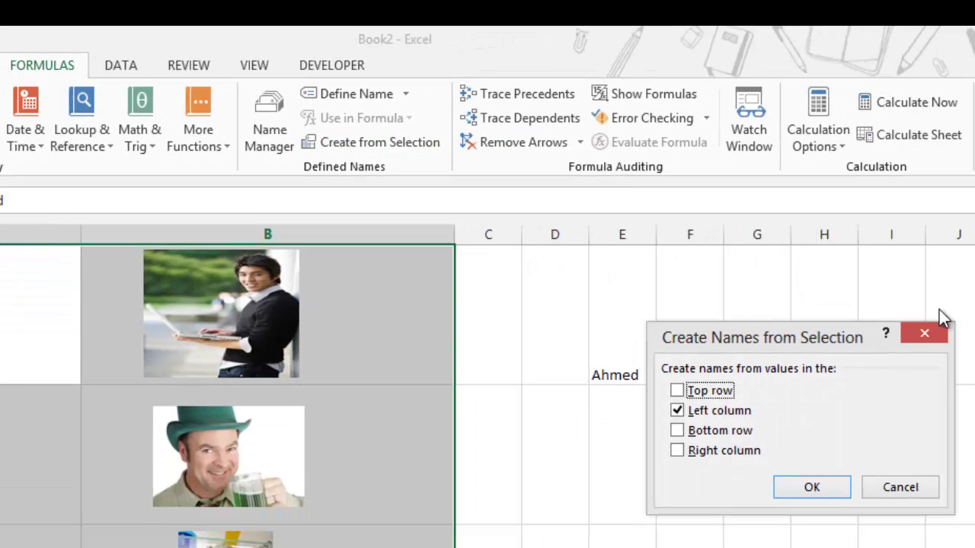
left_click(929, 333)
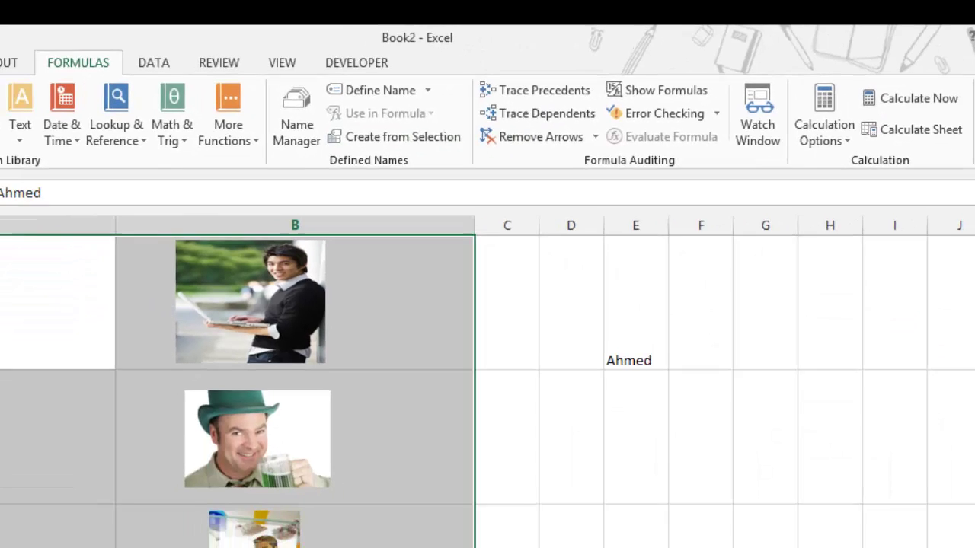
key("ctrl+shift+F3")
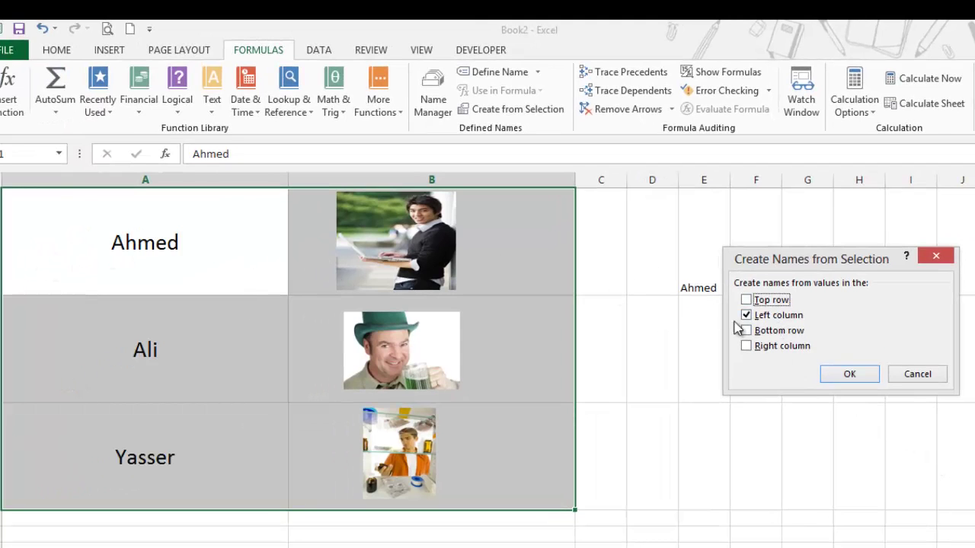
left_click(861, 377)
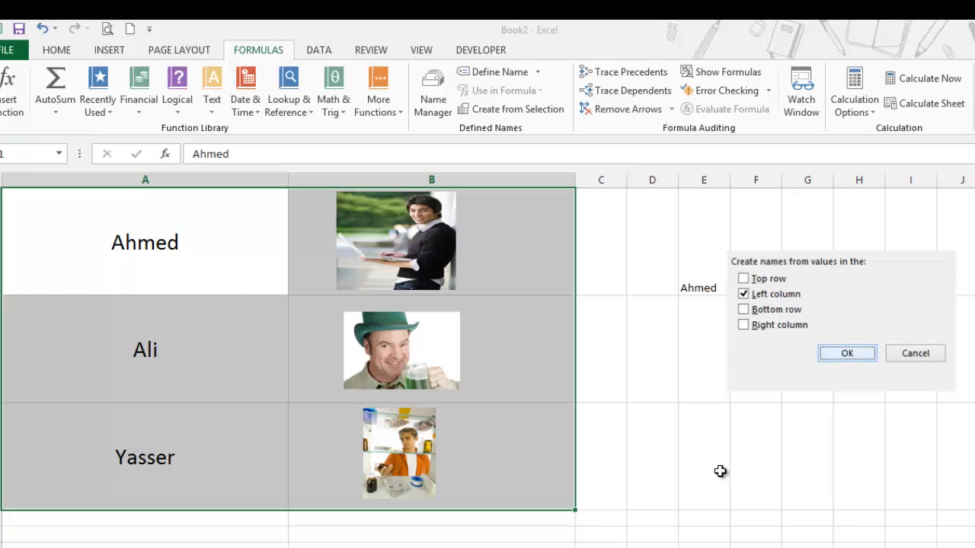
left_click(695, 355)
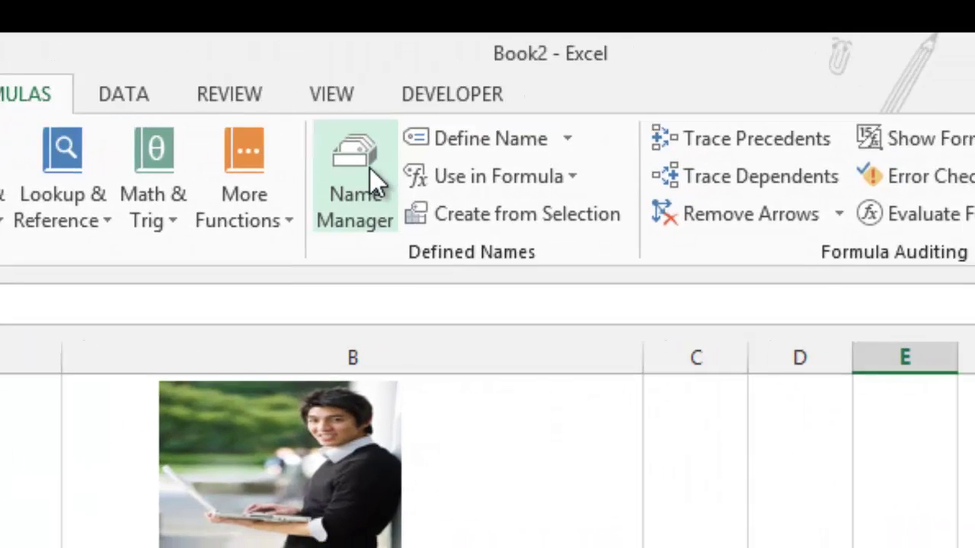
Review the existing names in Name Manager and begin a new name definition.
left_click(397, 175)
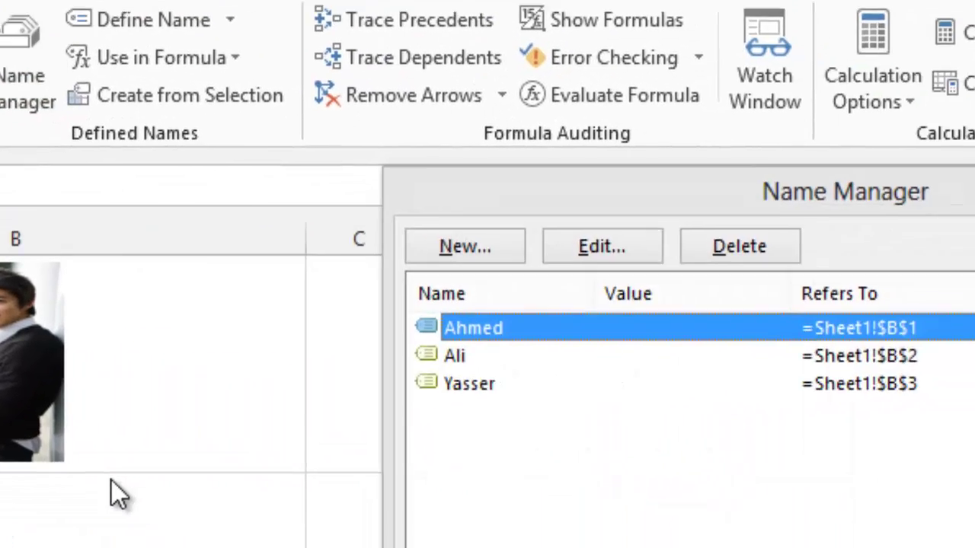
left_click(156, 135)
type("FindPic")
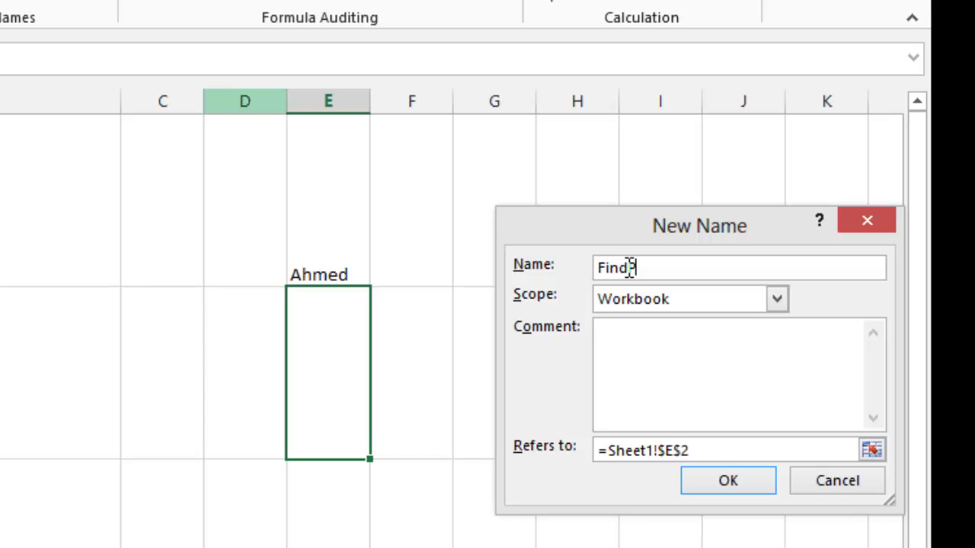
Set the new name FindPic to refer to =INDIRECT(Sheet1!$E$1) and close Name Manager.
left_click_drag(712, 450, 580, 450)
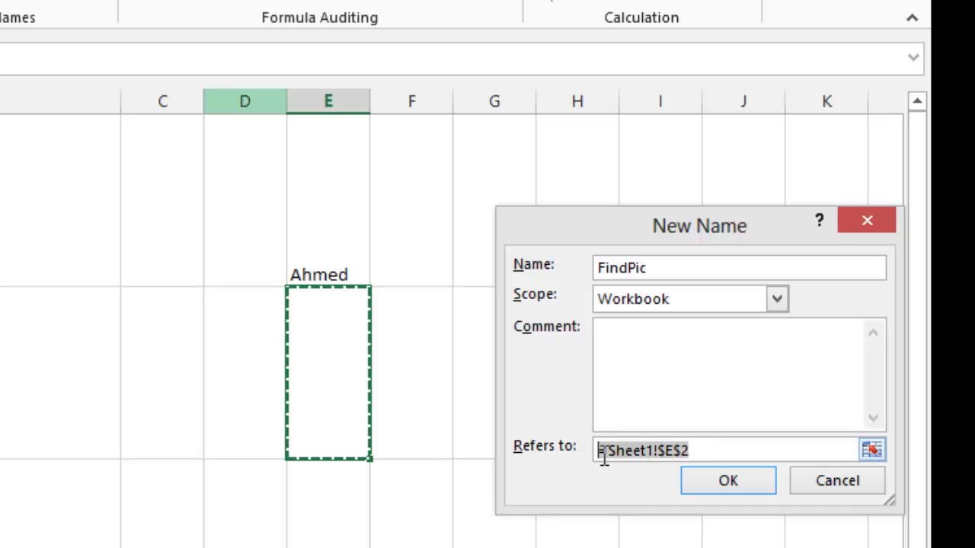
type("=indirect(")
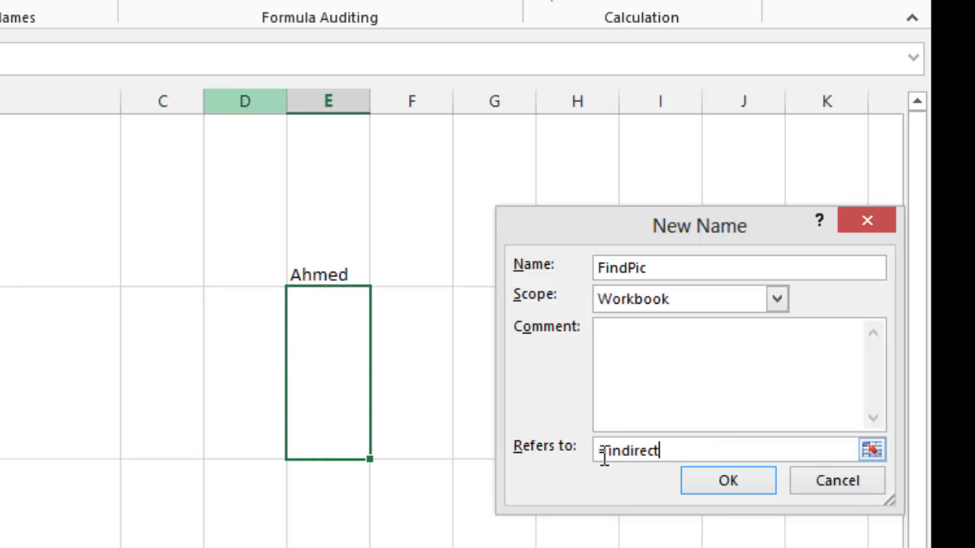
left_click(333, 223)
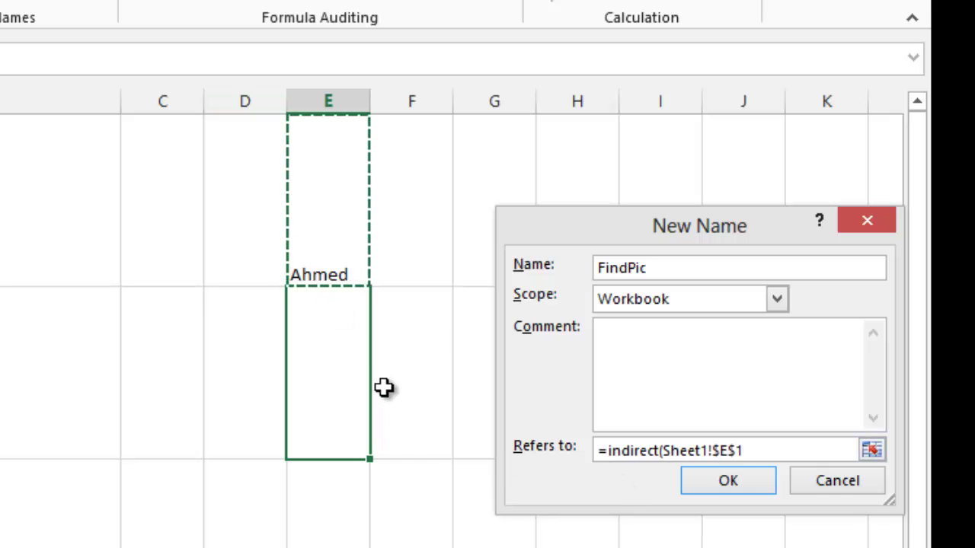
type(")")
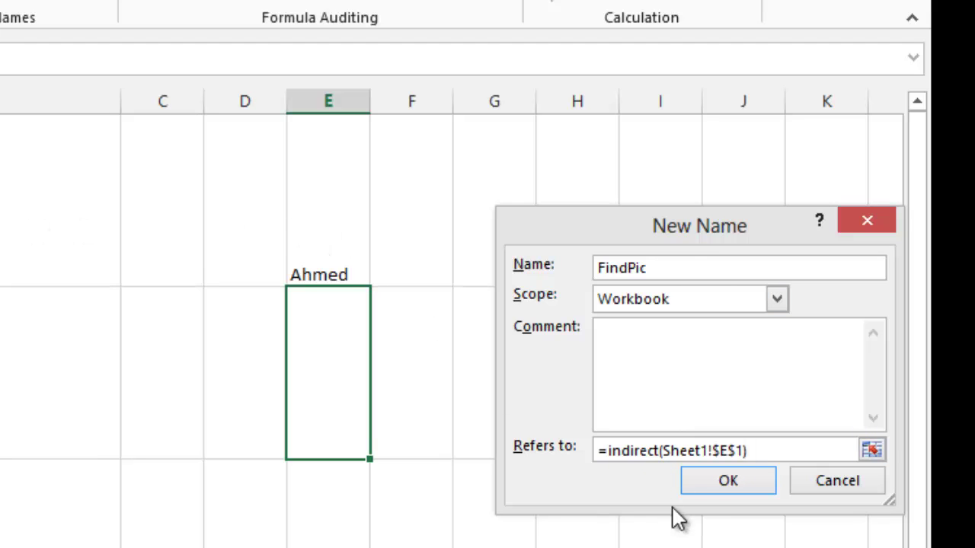
left_click(728, 481)
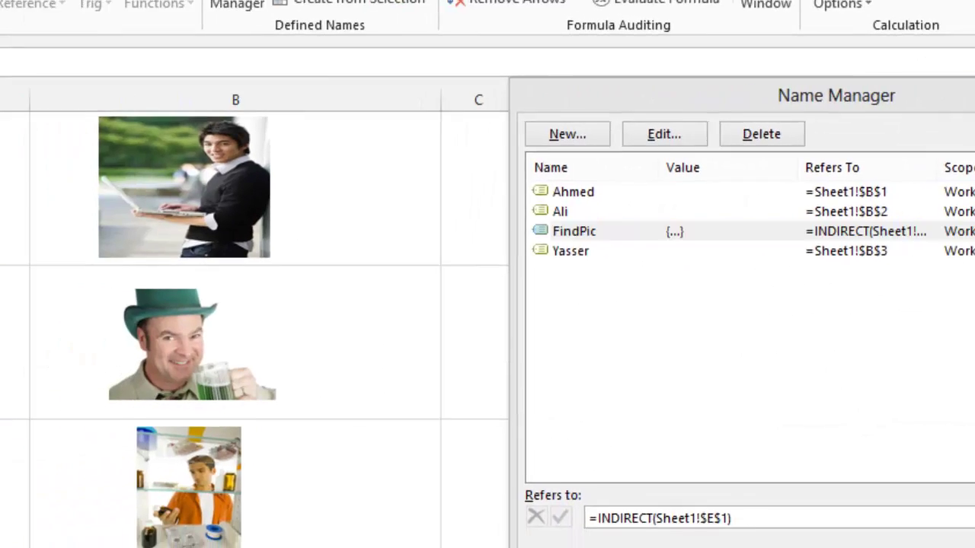
key("Escape")
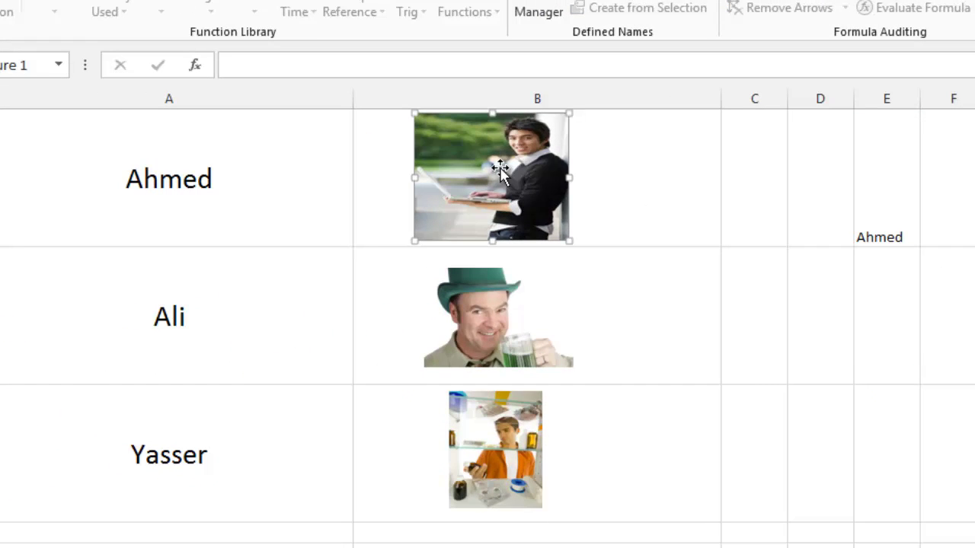
Copy Ahmed's photo near column H and give the copy the formula =FindPic.
left_click_drag(500, 169, 836, 363)
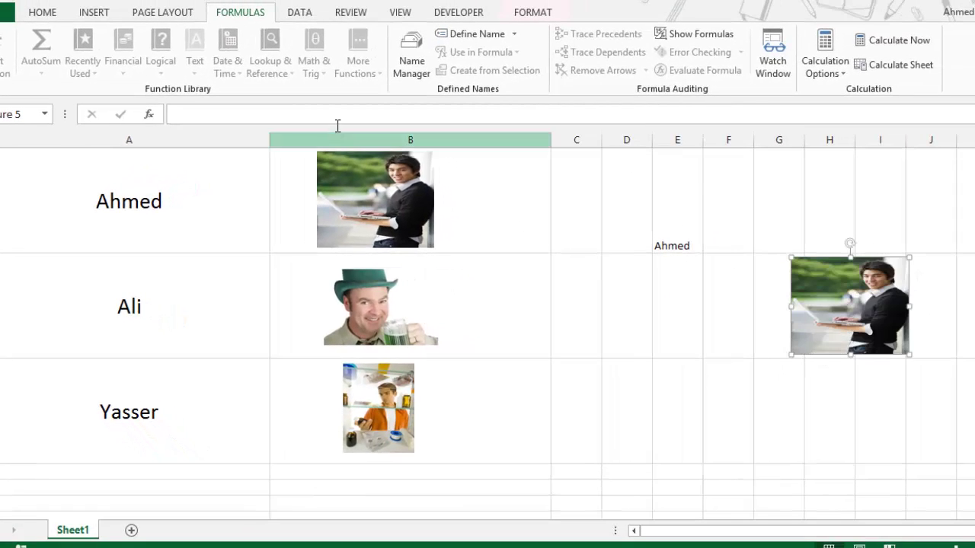
left_click(310, 117)
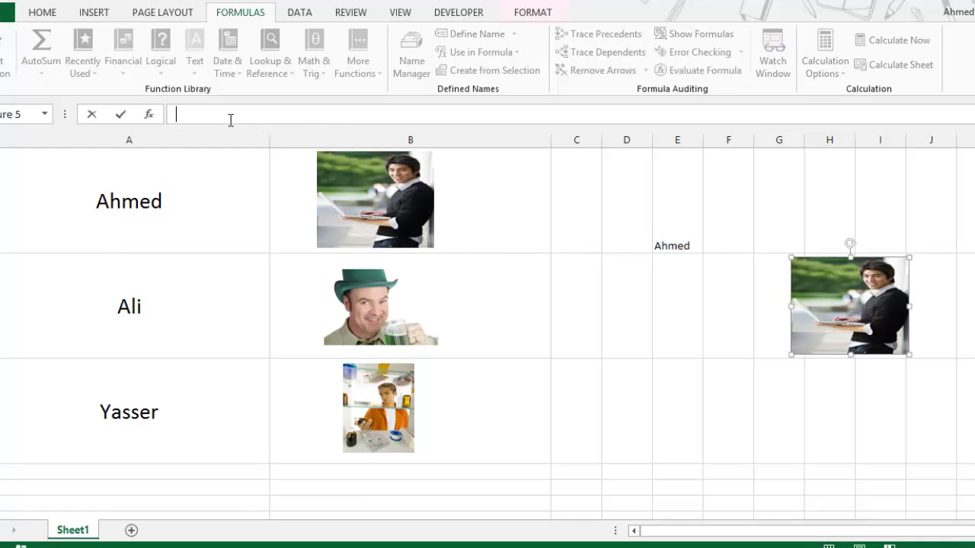
type("=fi")
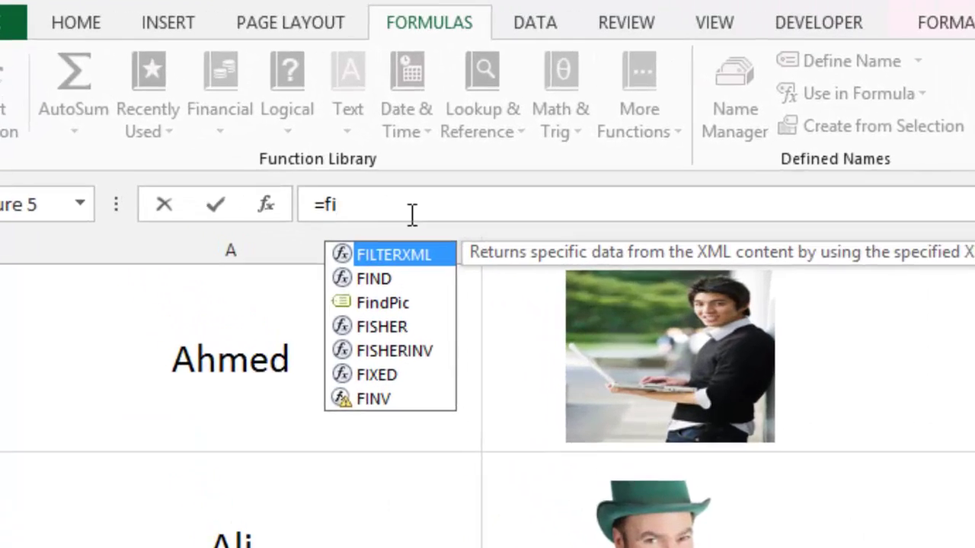
type("nd")
key("Down")
key("Tab")
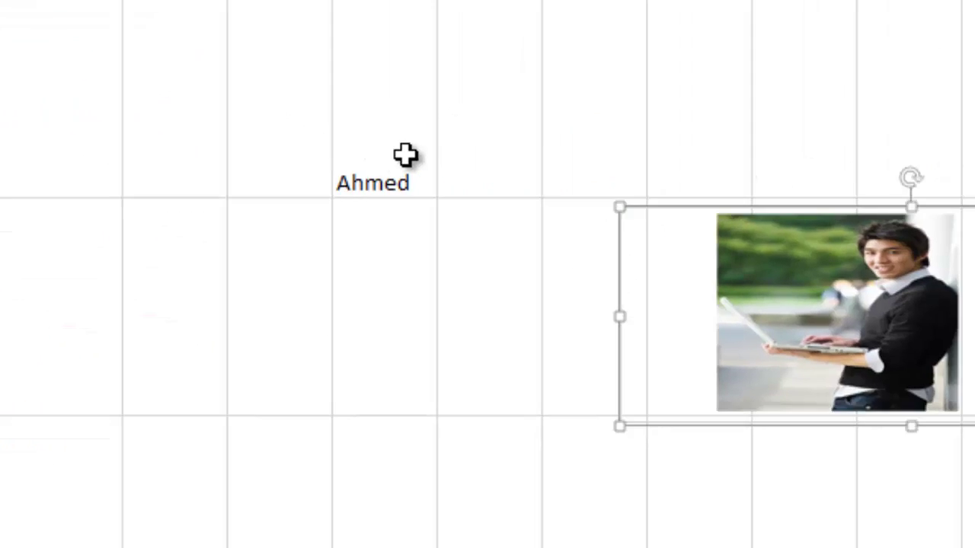
Pick Ali, then Yasser, from E1's dropdown so the linked picture shows Yasser.
left_click(411, 183)
left_click(450, 183)
left_click(444, 232)
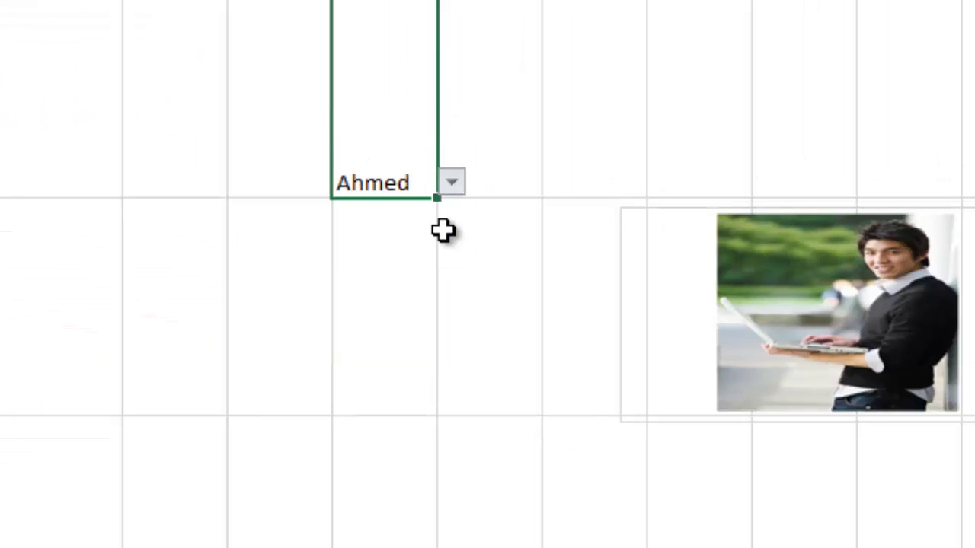
left_click(452, 183)
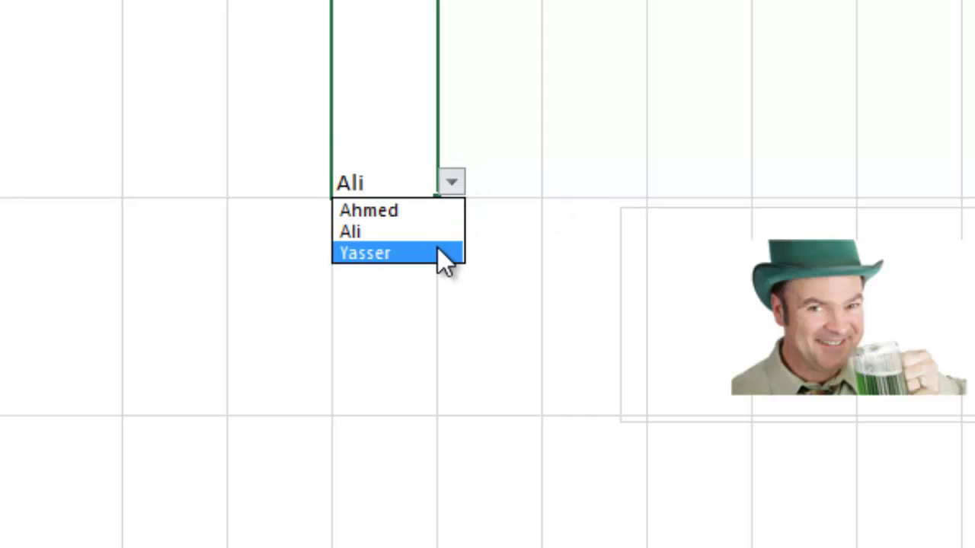
left_click(440, 253)
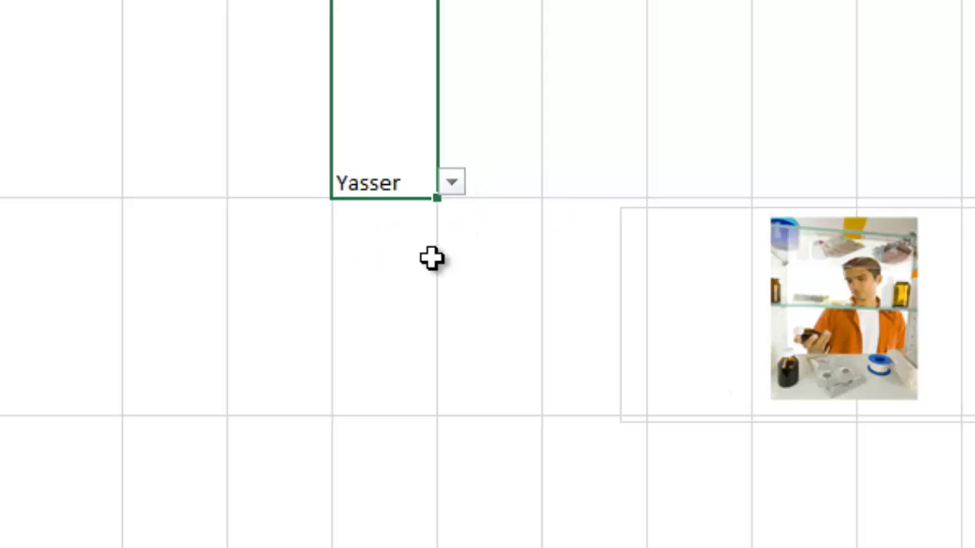